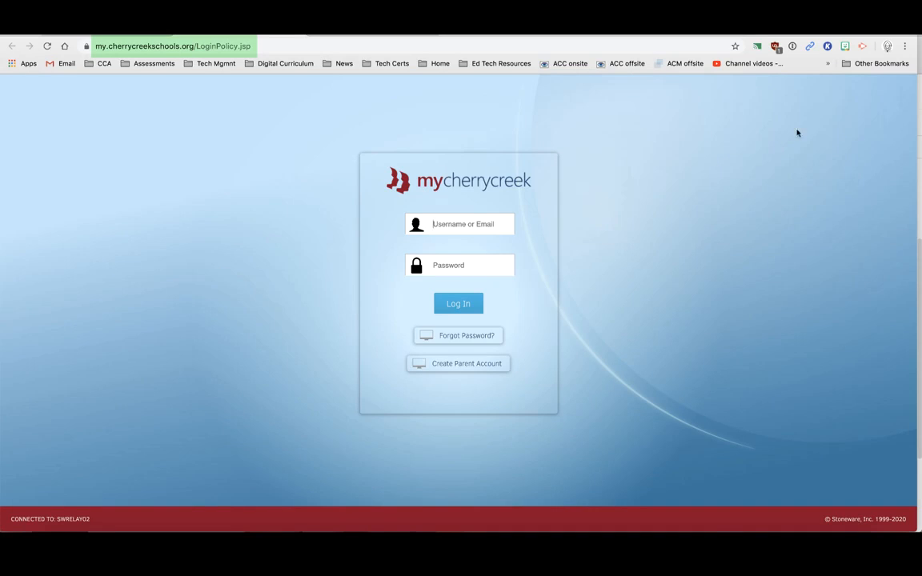
Sign in to myCherryCreek with 1Password and launch Schoology from the myProductivity tiles
{"action": "left_click", "coordinate": [792, 46]}
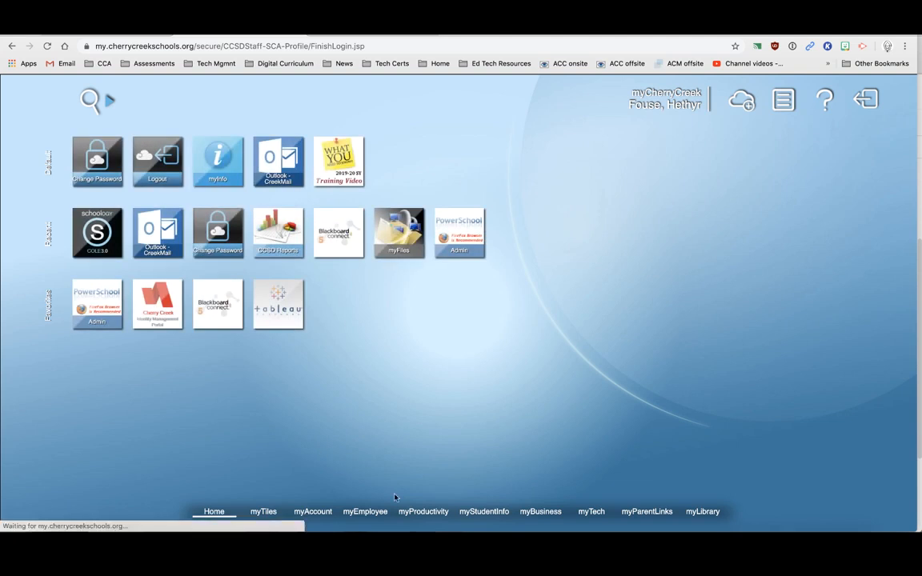
{"action": "left_click", "coordinate": [423, 511]}
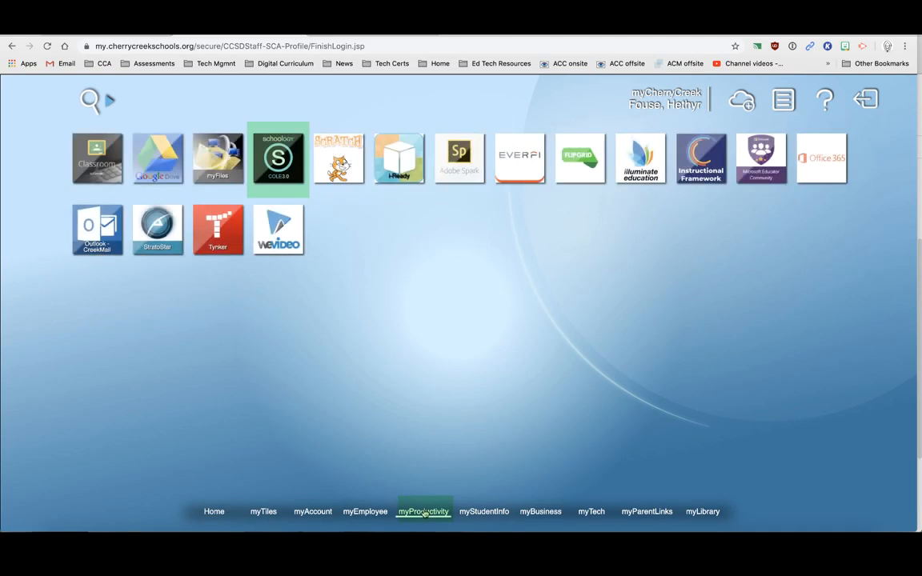
{"action": "left_click", "coordinate": [281, 159]}
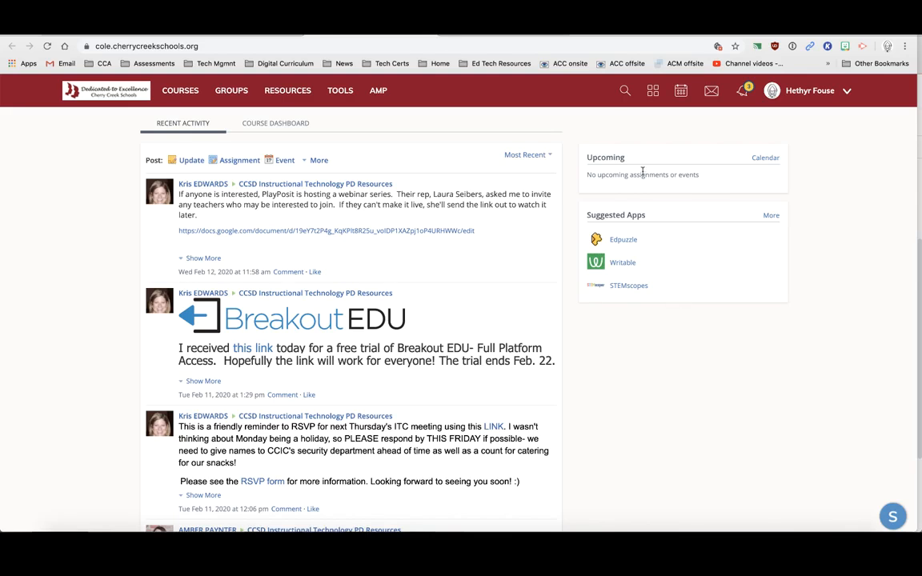
Glance at the COURSES list, then show the Course Dashboard and try dragging a course card
{"action": "scroll", "coordinate": [657, 269], "scroll_direction": "down", "scroll_amount": 1}
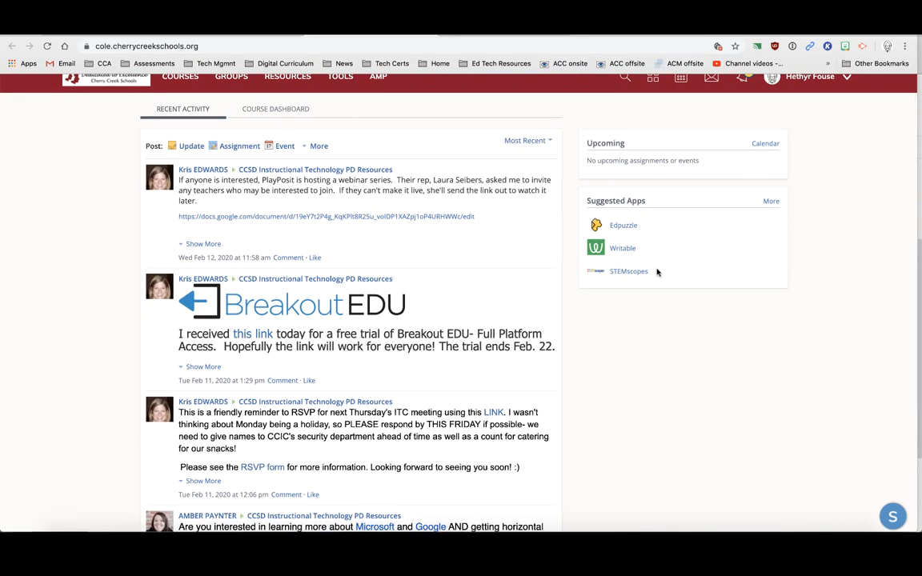
{"action": "scroll", "coordinate": [657, 272], "scroll_direction": "up", "scroll_amount": 1}
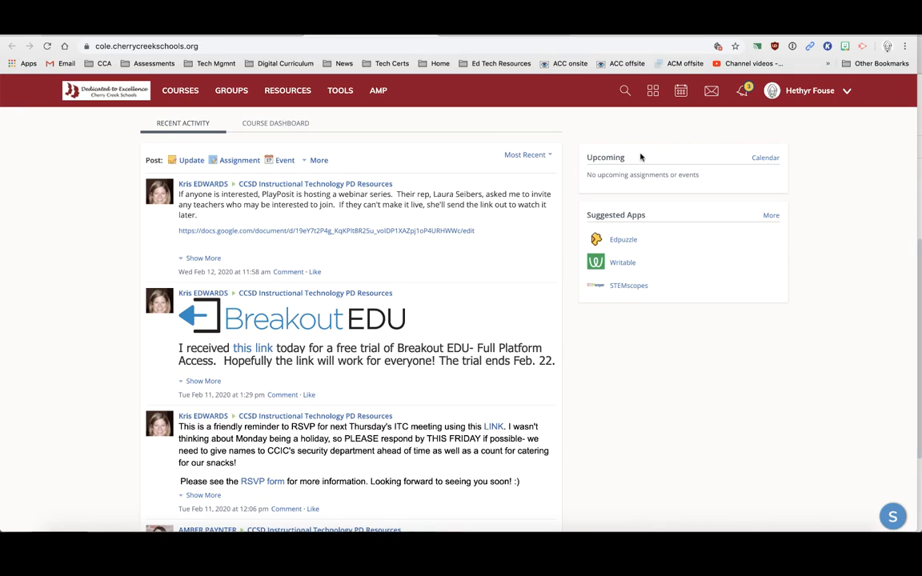
{"action": "left_click", "coordinate": [188, 91]}
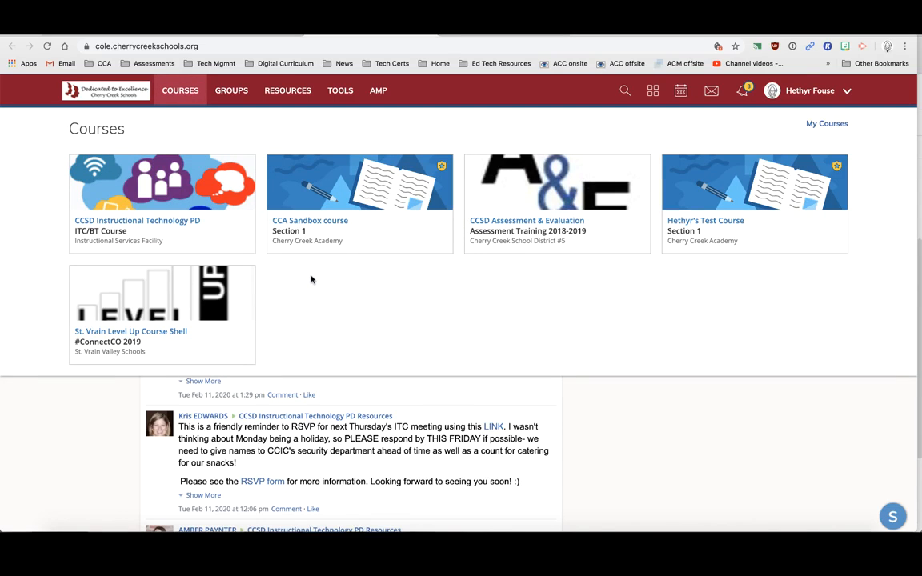
{"action": "left_click", "coordinate": [78, 381]}
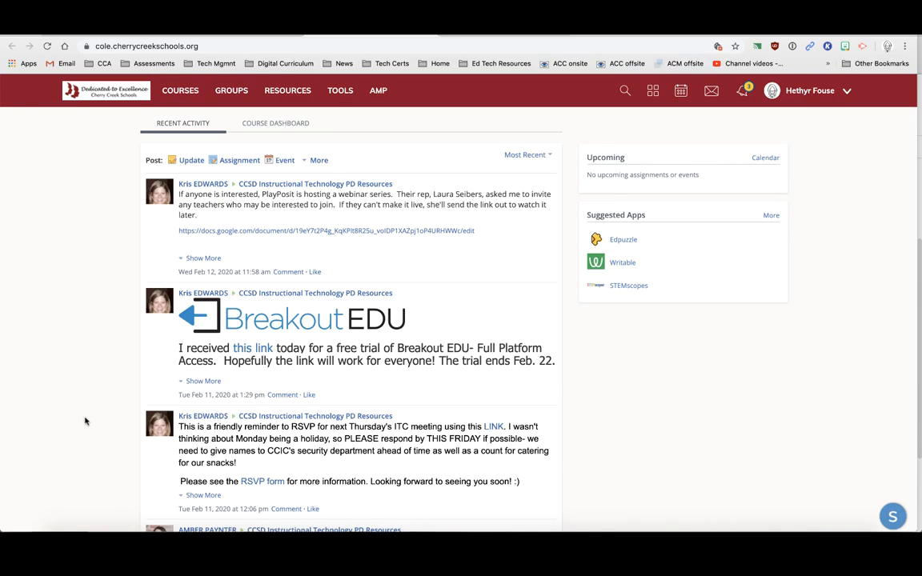
{"action": "left_click", "coordinate": [280, 124]}
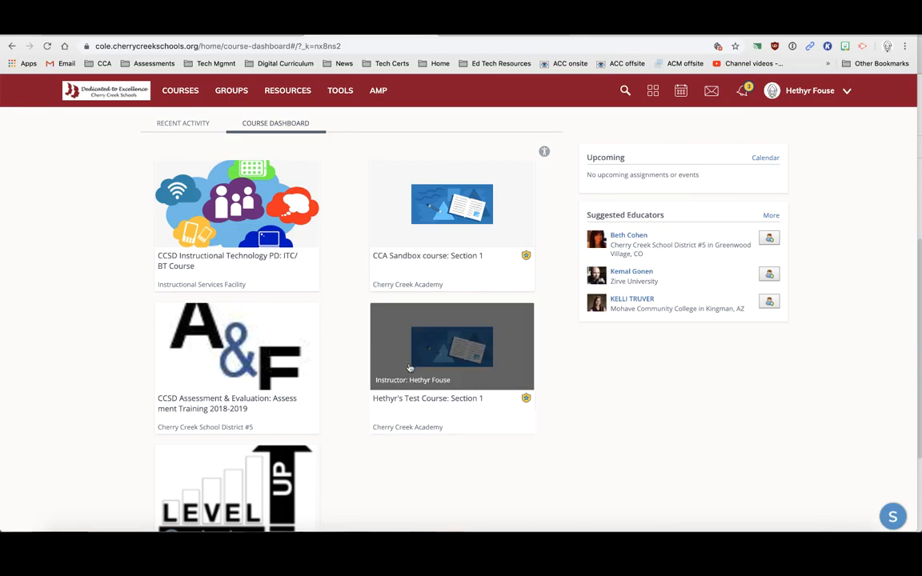
{"action": "left_click_drag", "start_coordinate": [370, 329], "coordinate": [386, 356]}
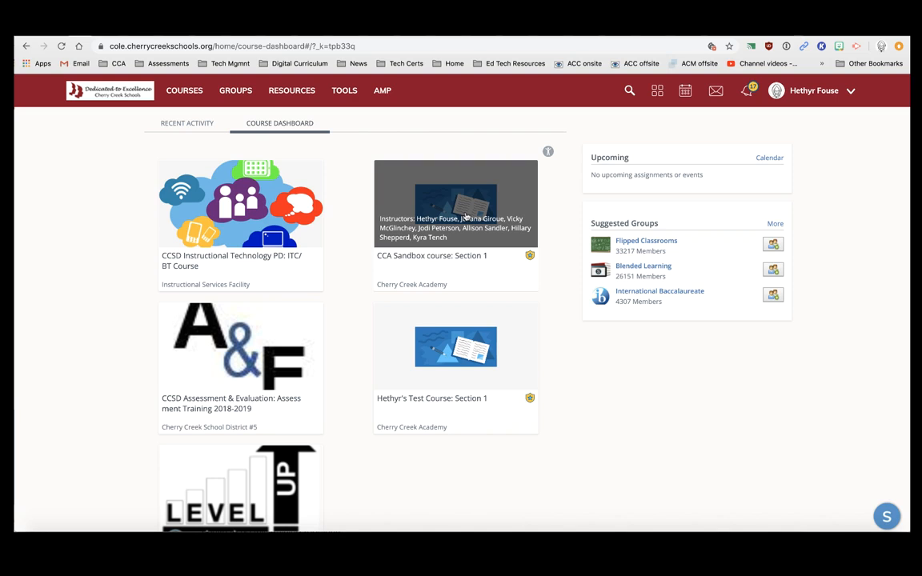
Open the CCA Sandbox course and choose Edit Picture on its course image
{"action": "left_click", "coordinate": [466, 216]}
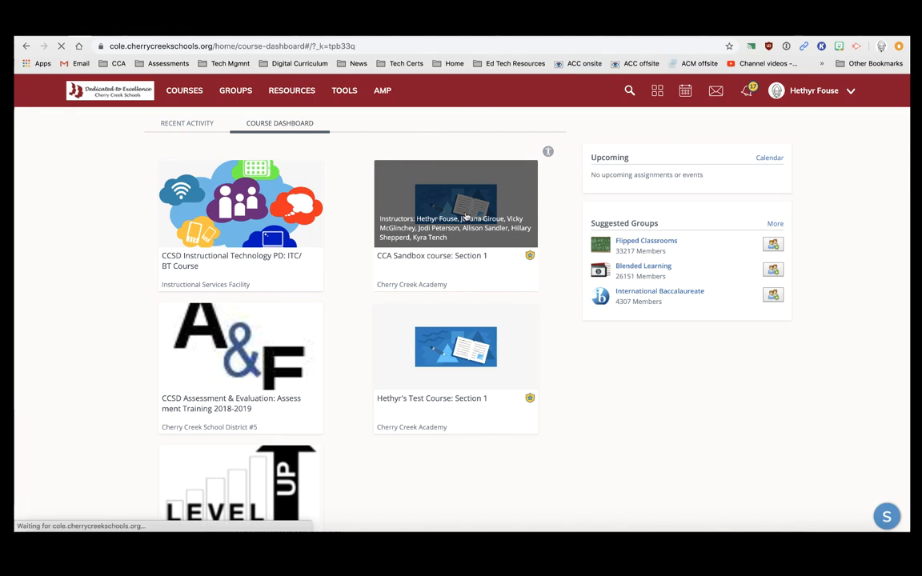
{"action": "mouse_move", "coordinate": [196, 128]}
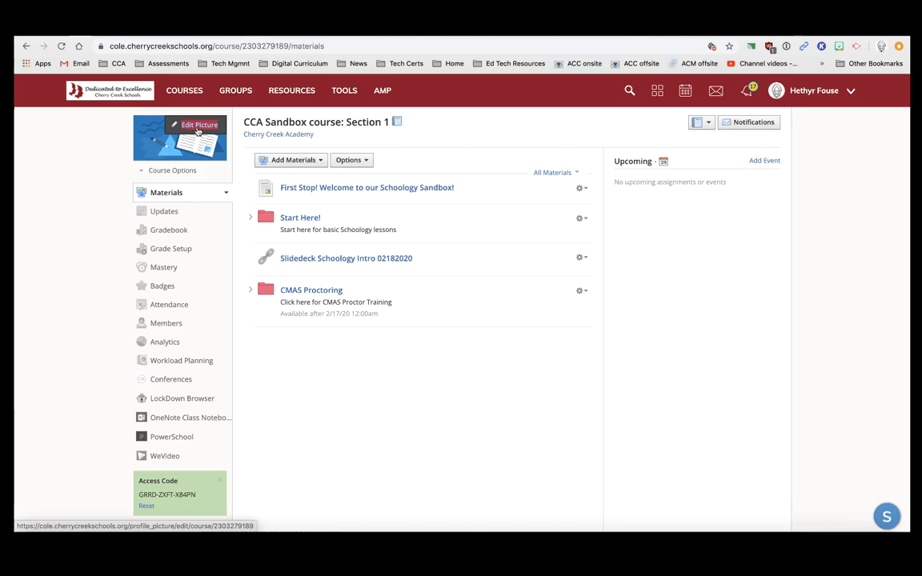
{"action": "left_click", "coordinate": [197, 126]}
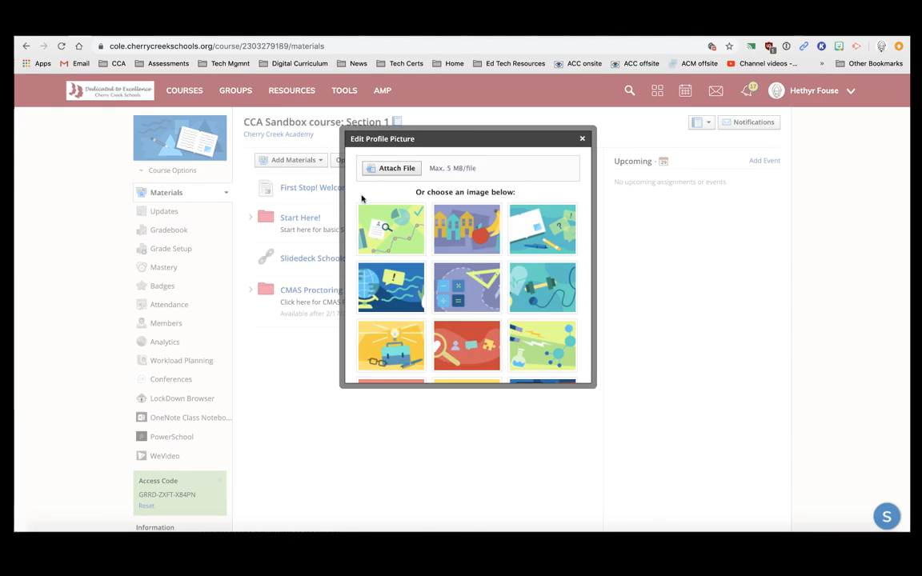
{"action": "scroll", "coordinate": [424, 272], "scroll_direction": "down", "scroll_amount": 3}
{"action": "scroll", "coordinate": [446, 282], "scroll_direction": "up", "scroll_amount": 4}
Upload CCA Sandbox.png as the course picture and crop its thumbnail to the CCA SANDBOX lettering
{"action": "left_click", "coordinate": [397, 169]}
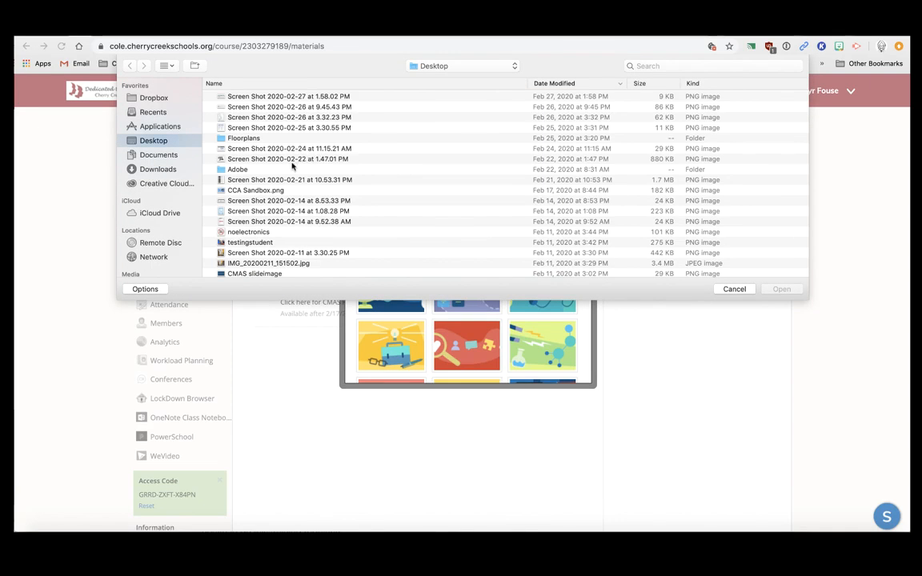
{"action": "left_click", "coordinate": [269, 192]}
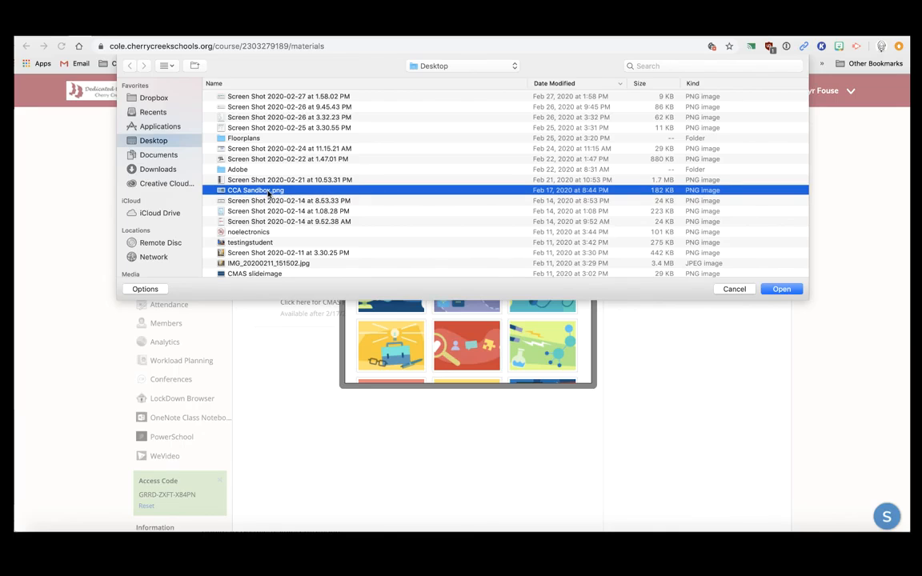
{"action": "left_click", "coordinate": [780, 289]}
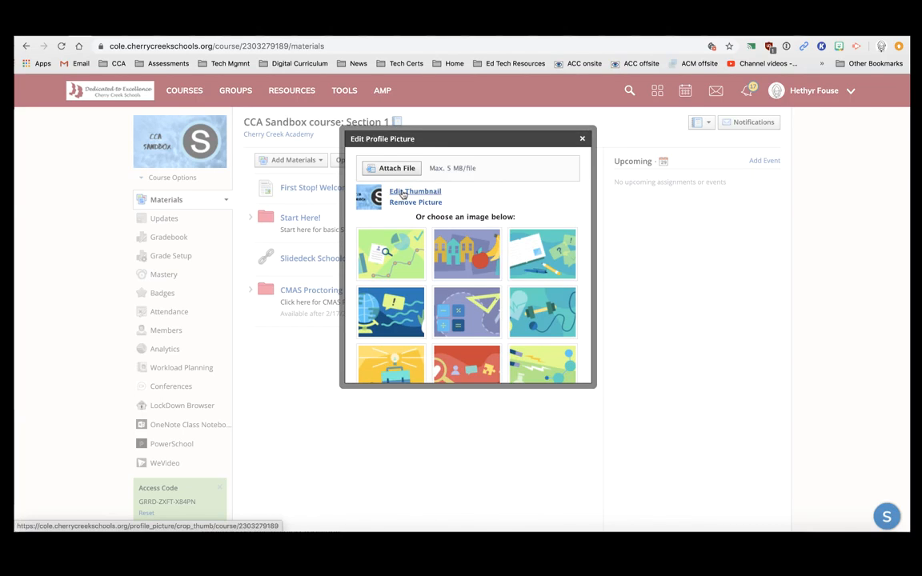
{"action": "left_click", "coordinate": [404, 194]}
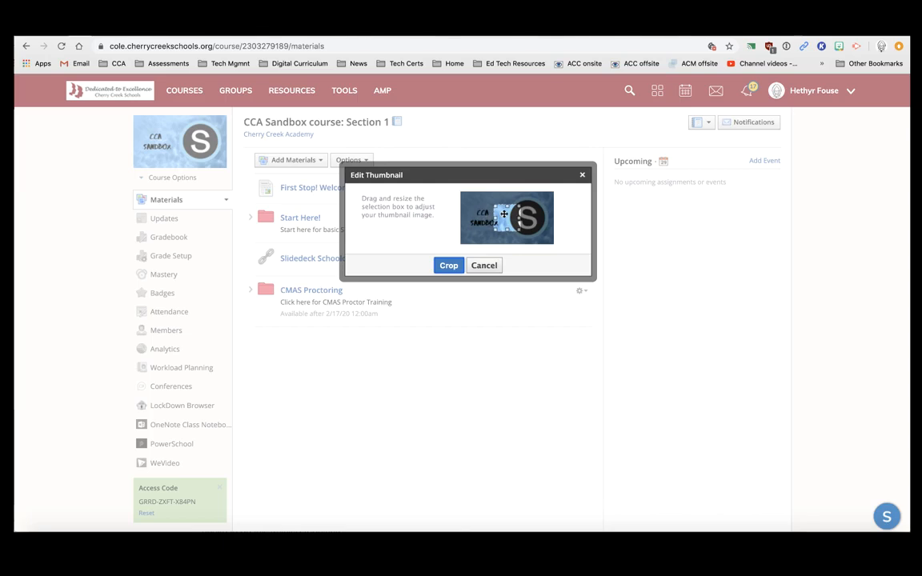
{"action": "left_click_drag", "start_coordinate": [484, 214], "coordinate": [503, 233]}
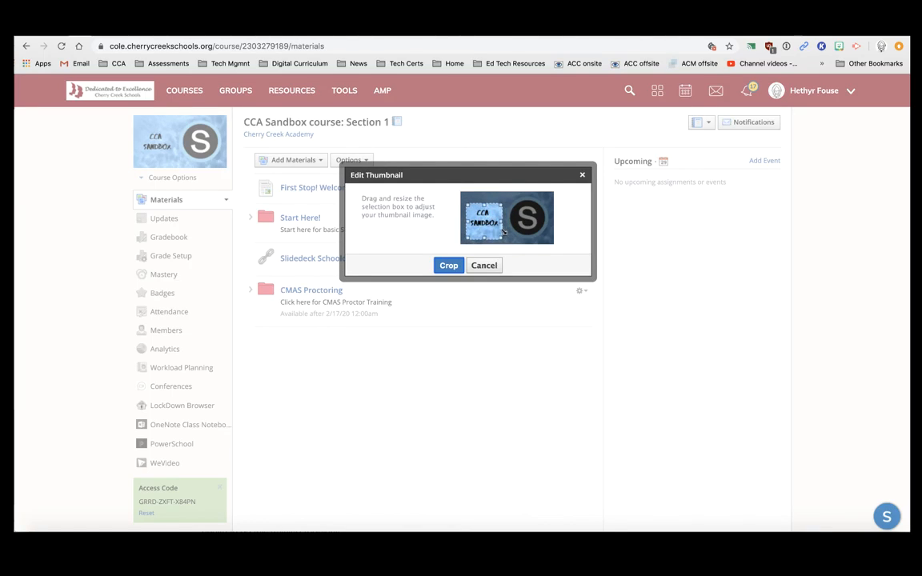
{"action": "left_click", "coordinate": [448, 266]}
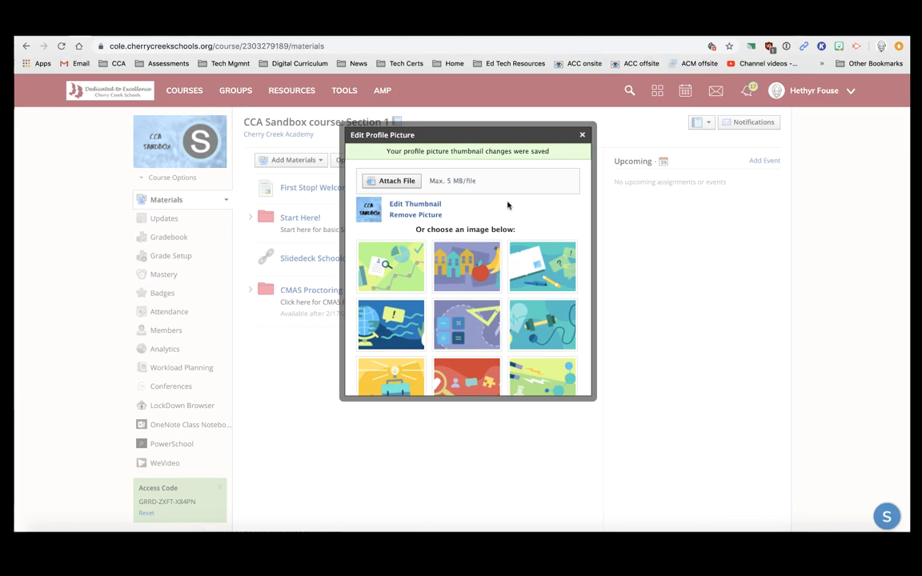
{"action": "left_click", "coordinate": [582, 134]}
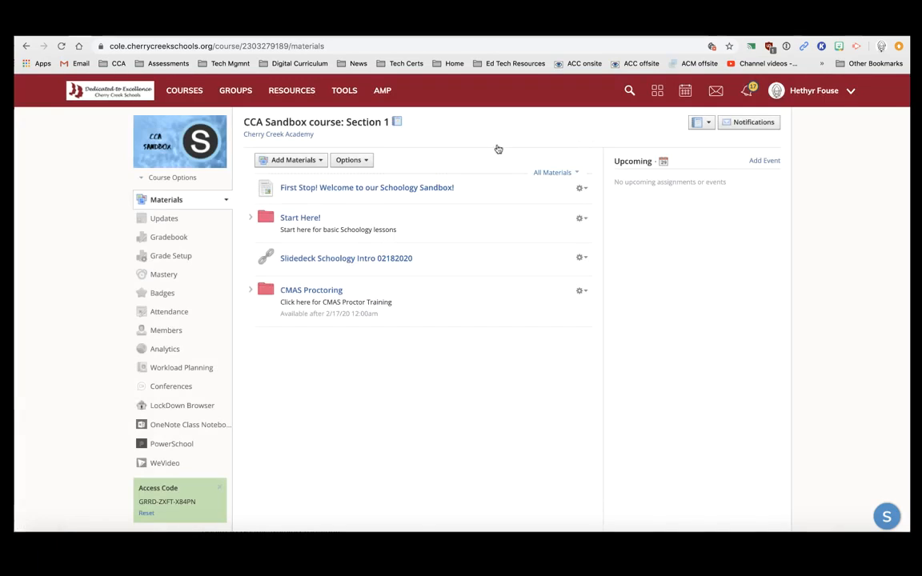
Check the new picture in the Courses list and Course Dashboard, then go to Resources
{"action": "mouse_move", "coordinate": [219, 164]}
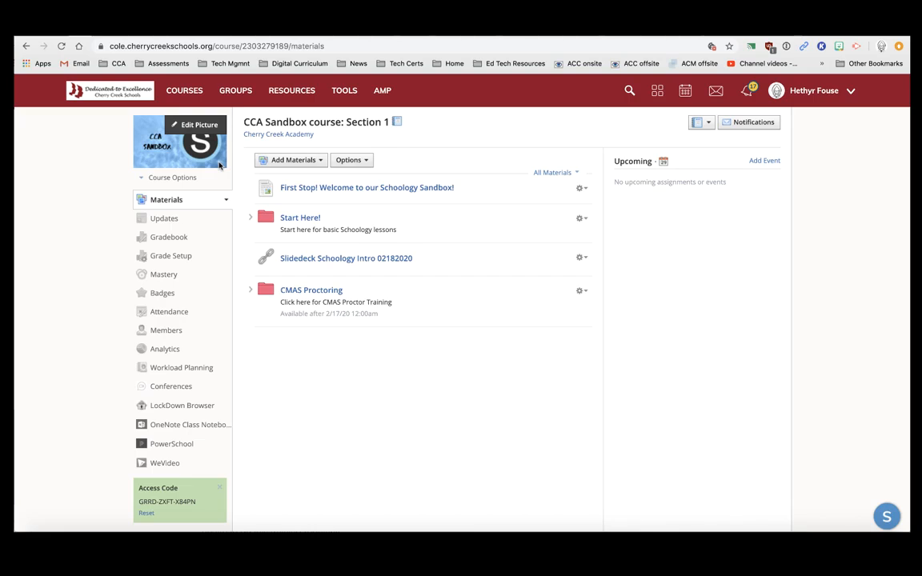
{"action": "left_click", "coordinate": [184, 91]}
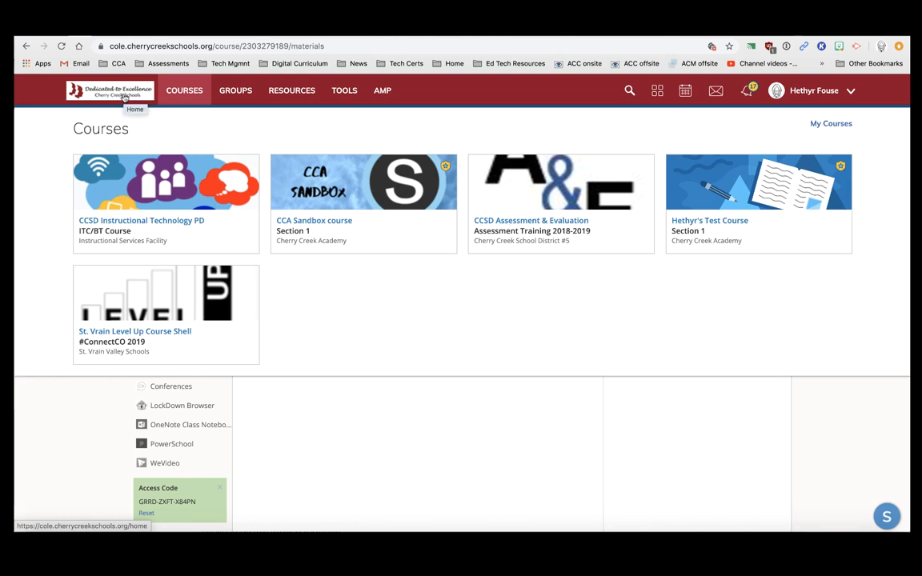
{"action": "left_click", "coordinate": [124, 97]}
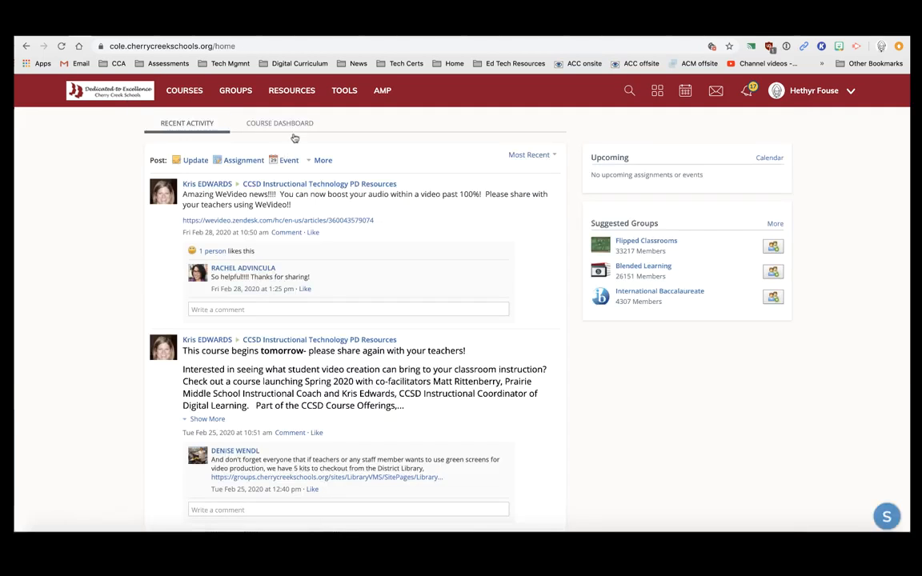
{"action": "left_click", "coordinate": [293, 123]}
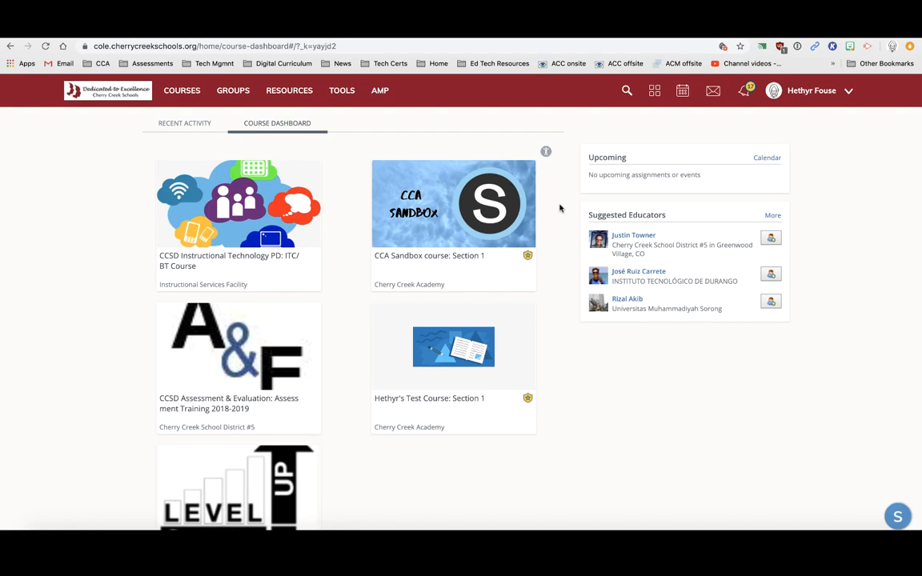
{"action": "left_click", "coordinate": [302, 96]}
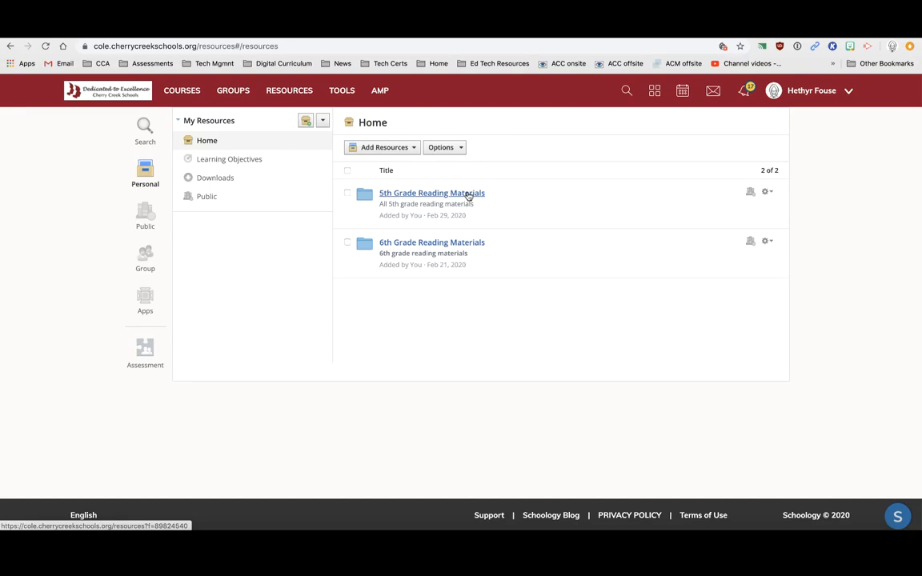
{"action": "left_click", "coordinate": [468, 196]}
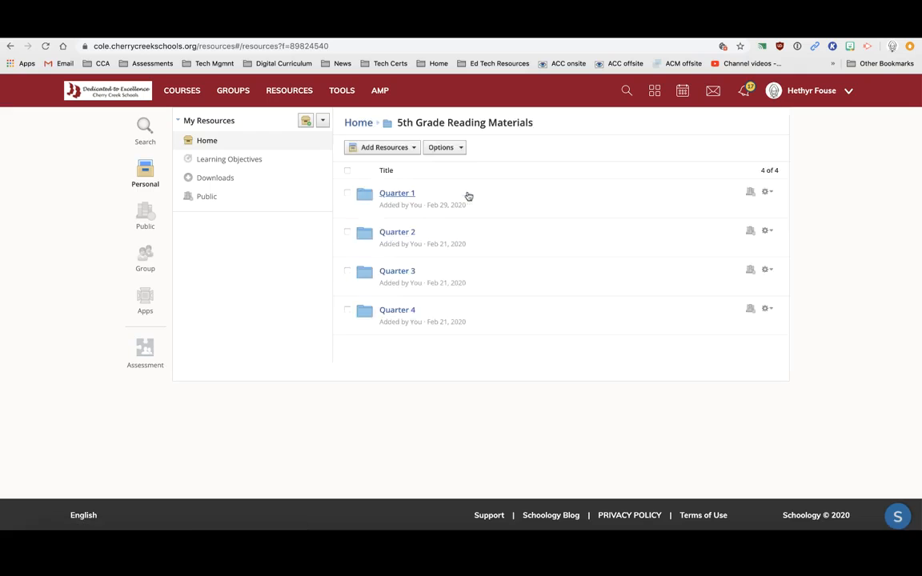
{"action": "left_click", "coordinate": [406, 192]}
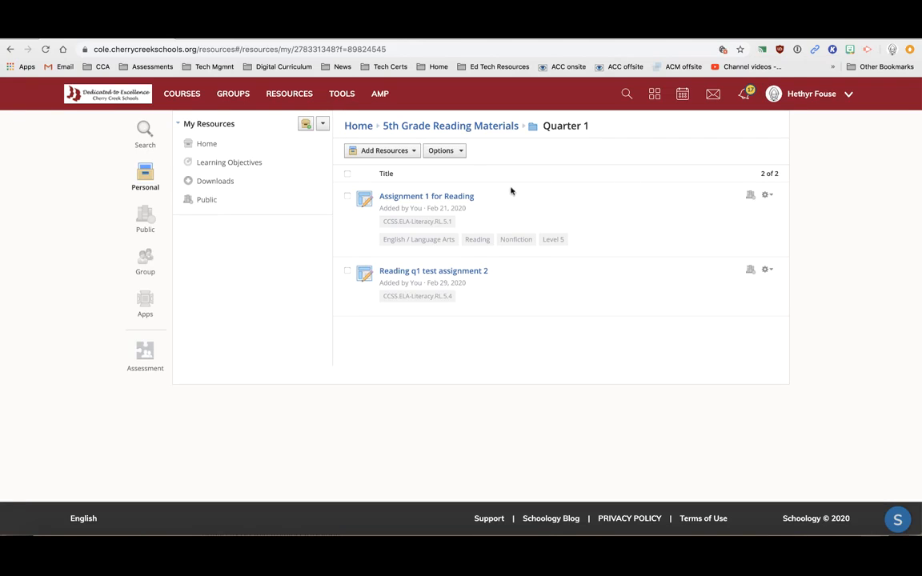
{"action": "left_click", "coordinate": [347, 196]}
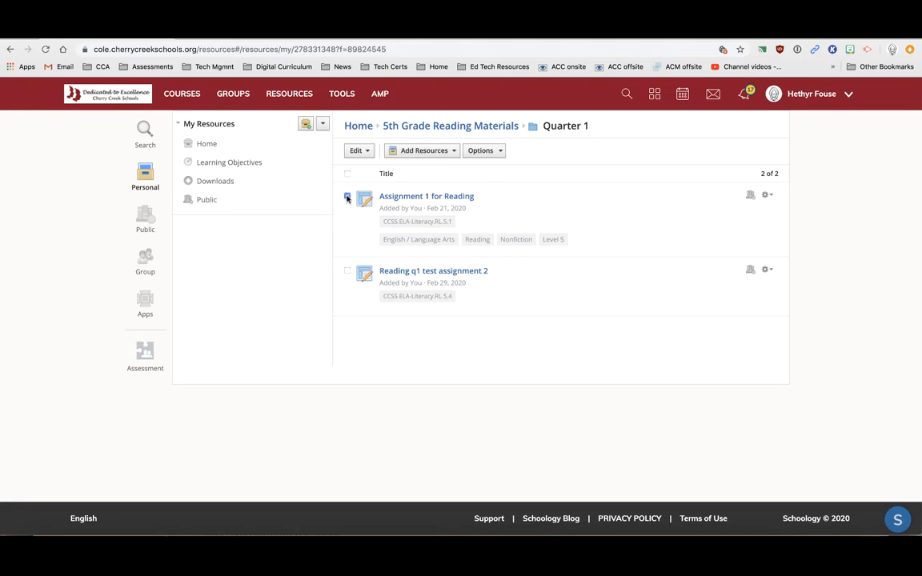
{"action": "left_click", "coordinate": [366, 150]}
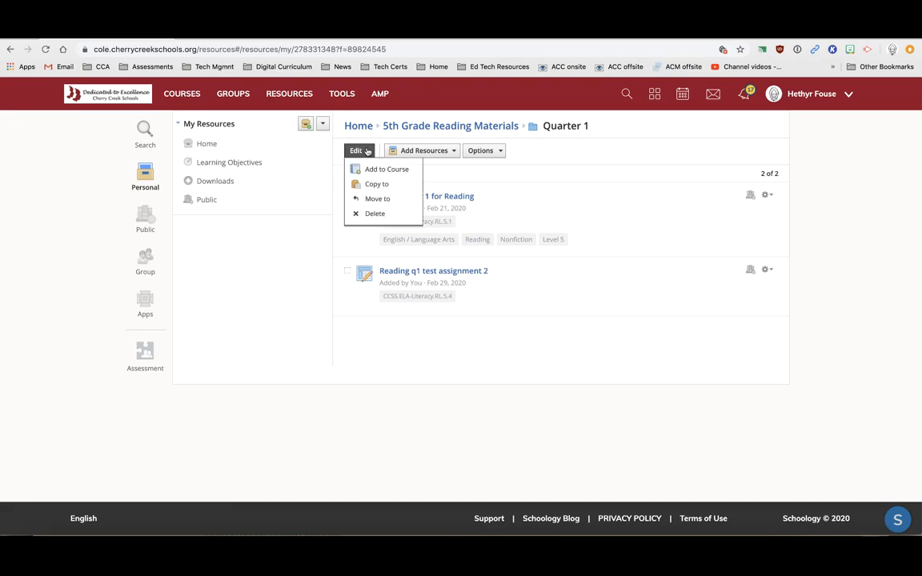
{"action": "left_click", "coordinate": [471, 175]}
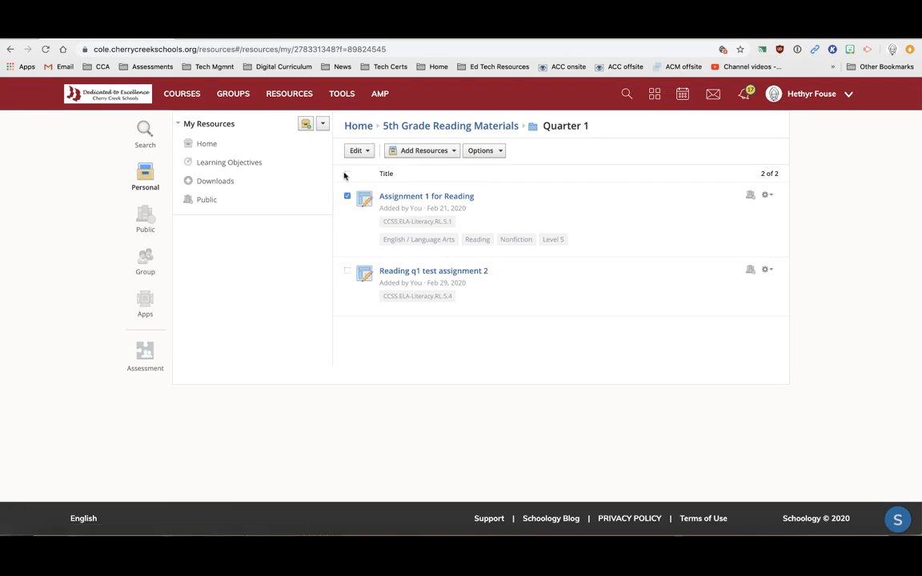
{"action": "left_click", "coordinate": [347, 174]}
{"action": "left_click", "coordinate": [363, 152]}
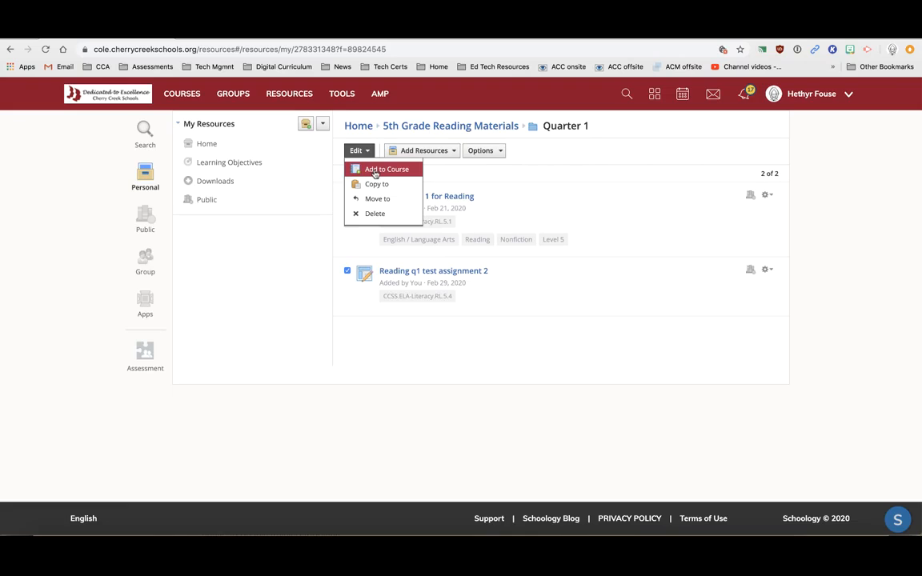
{"action": "left_click", "coordinate": [375, 172]}
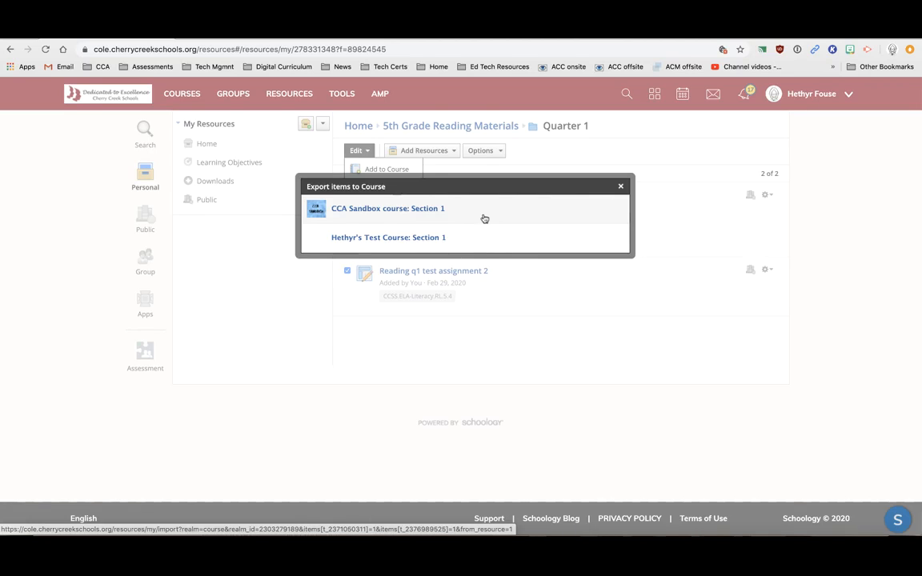
{"action": "left_click", "coordinate": [620, 186]}
{"action": "mouse_move", "coordinate": [578, 206]}
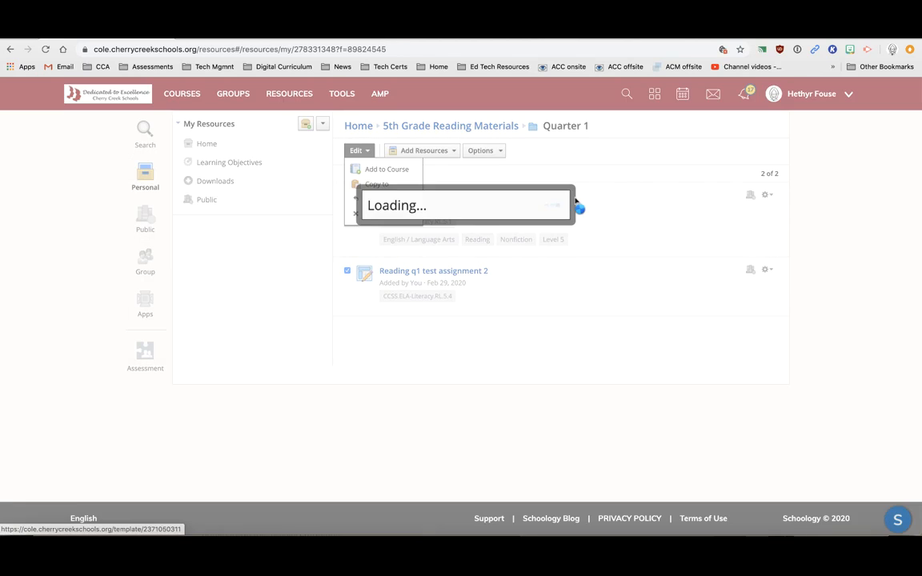
{"action": "left_click", "coordinate": [620, 186]}
{"action": "left_click", "coordinate": [808, 207]}
{"action": "left_click", "coordinate": [347, 173]}
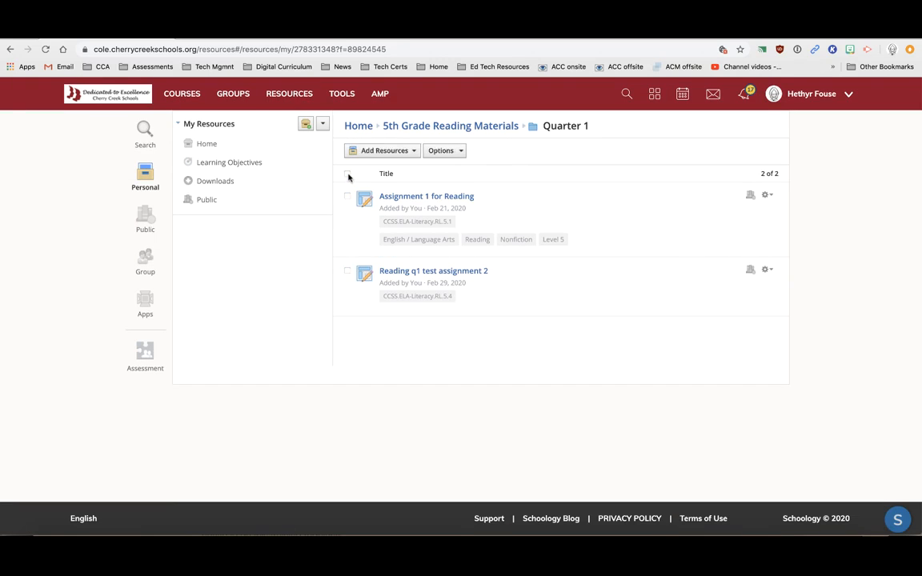
Start adding Assignment 1 for Reading to a course, selecting only CCA Sandbox with folder (None)
{"action": "left_click", "coordinate": [766, 194]}
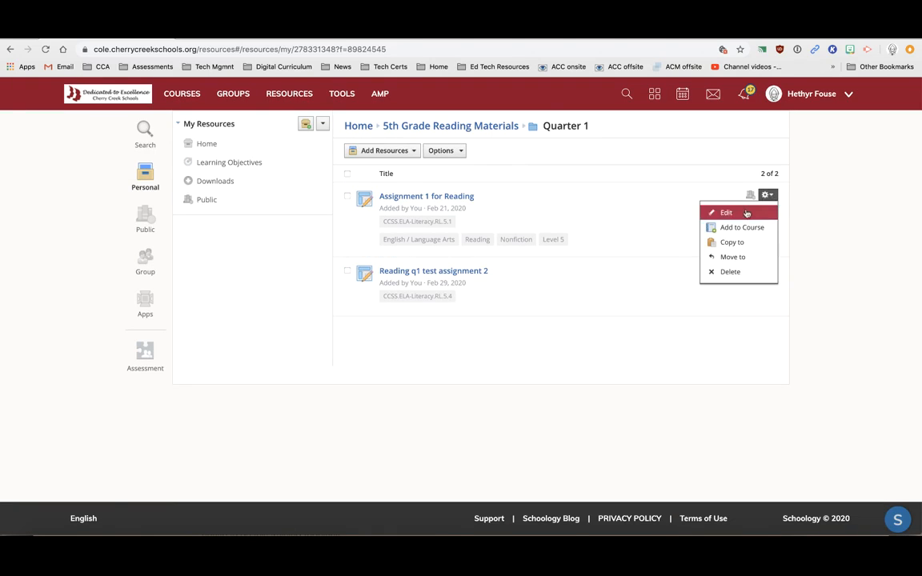
{"action": "left_click", "coordinate": [751, 228]}
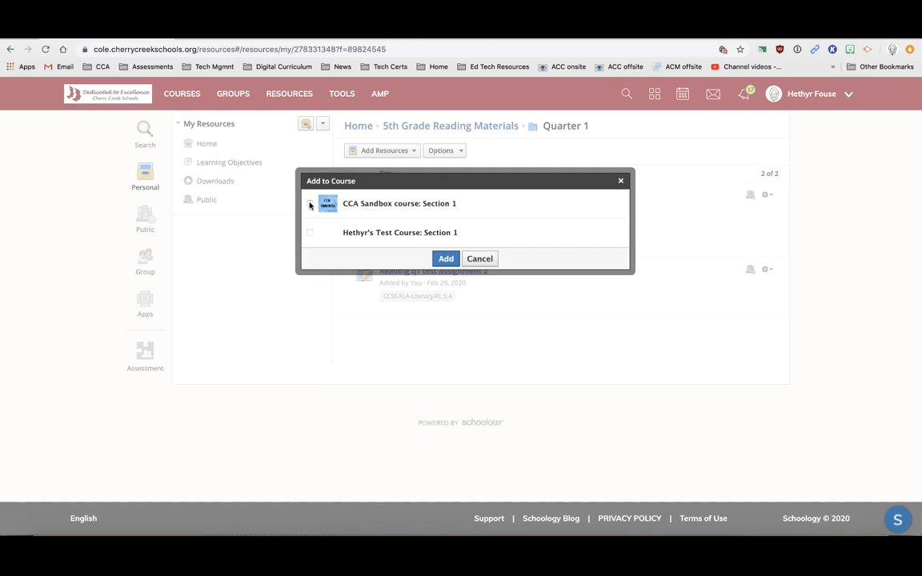
{"action": "left_click", "coordinate": [311, 205]}
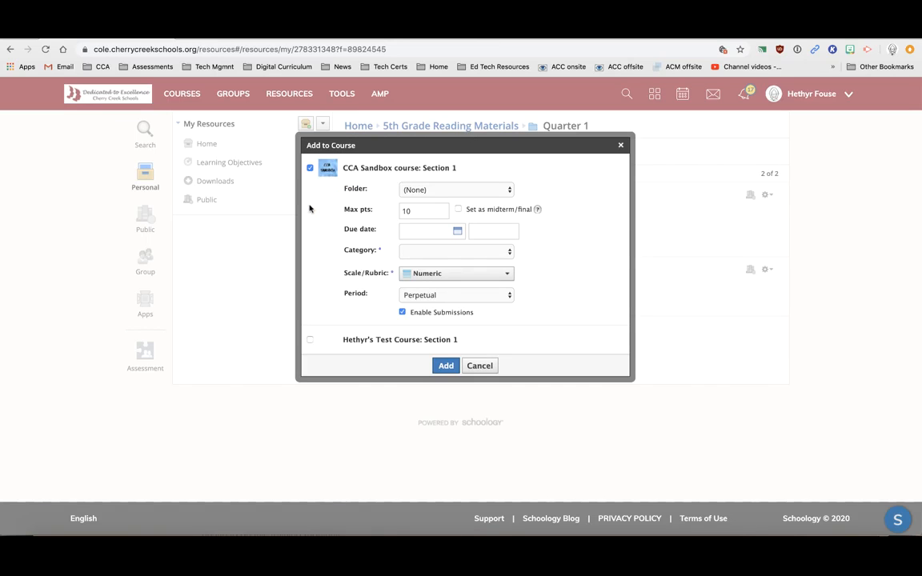
{"action": "left_click", "coordinate": [310, 342]}
{"action": "scroll", "coordinate": [357, 218], "scroll_direction": "down", "scroll_amount": 2}
{"action": "scroll", "coordinate": [358, 218], "scroll_direction": "up", "scroll_amount": 2}
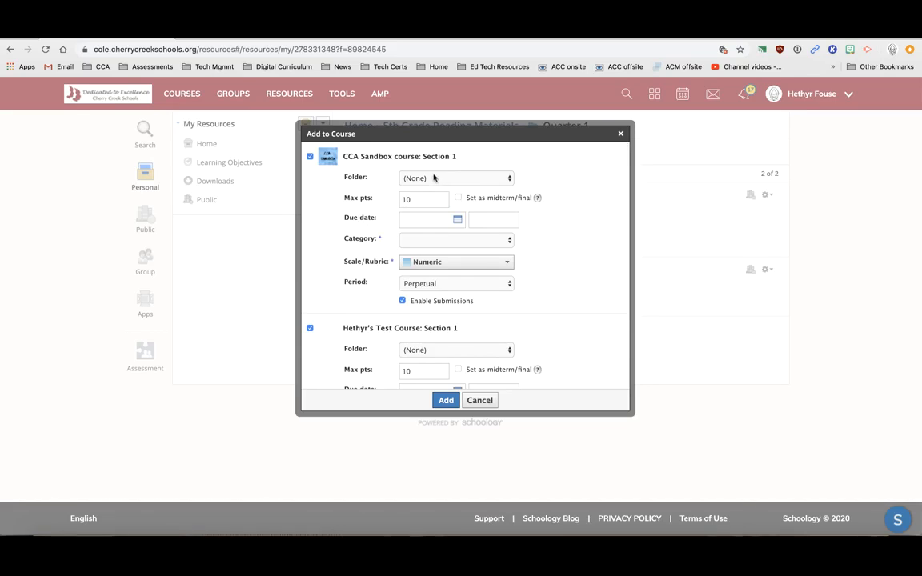
{"action": "left_click", "coordinate": [310, 328]}
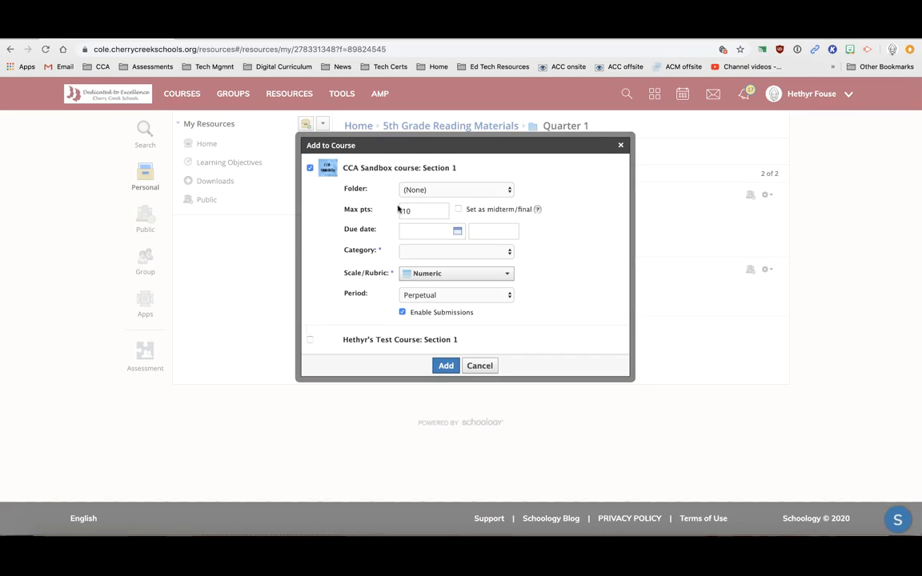
{"action": "left_click", "coordinate": [435, 188]}
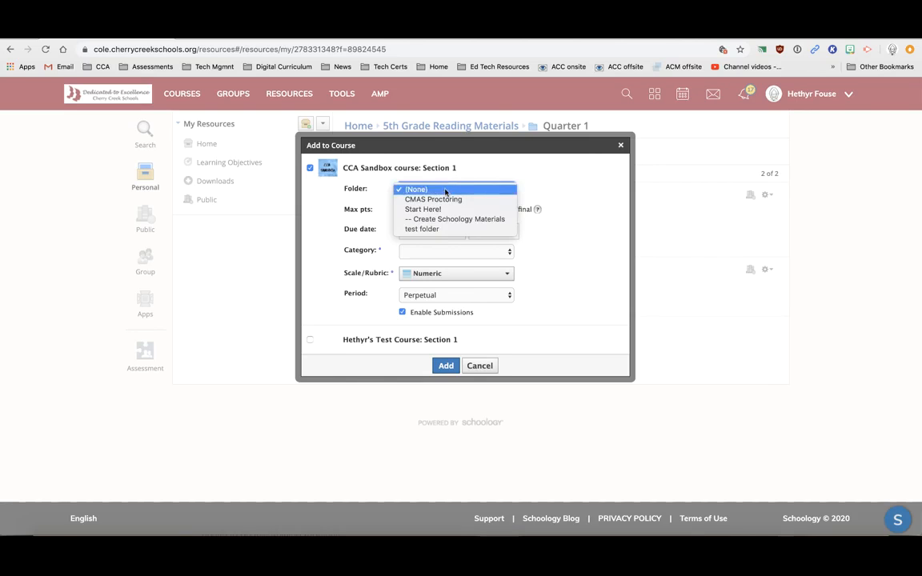
{"action": "left_click", "coordinate": [504, 190]}
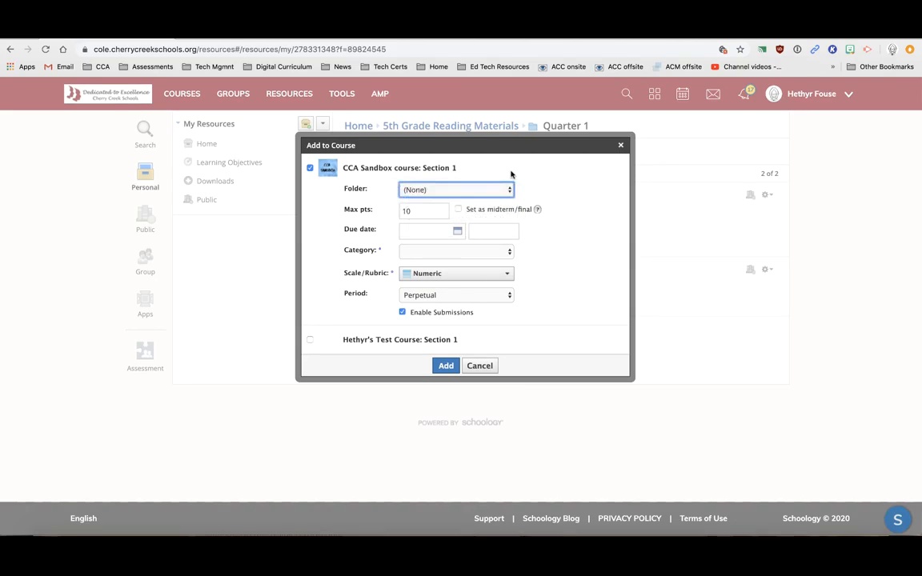
Leave the due date blank, set category to Homework, disable submissions, and add it
{"action": "left_click", "coordinate": [433, 232]}
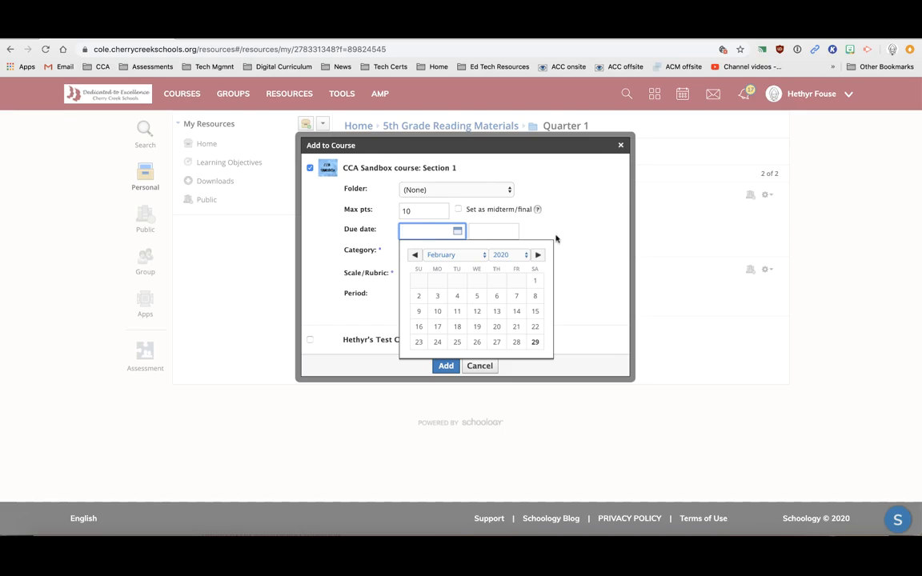
{"action": "left_click", "coordinate": [501, 216]}
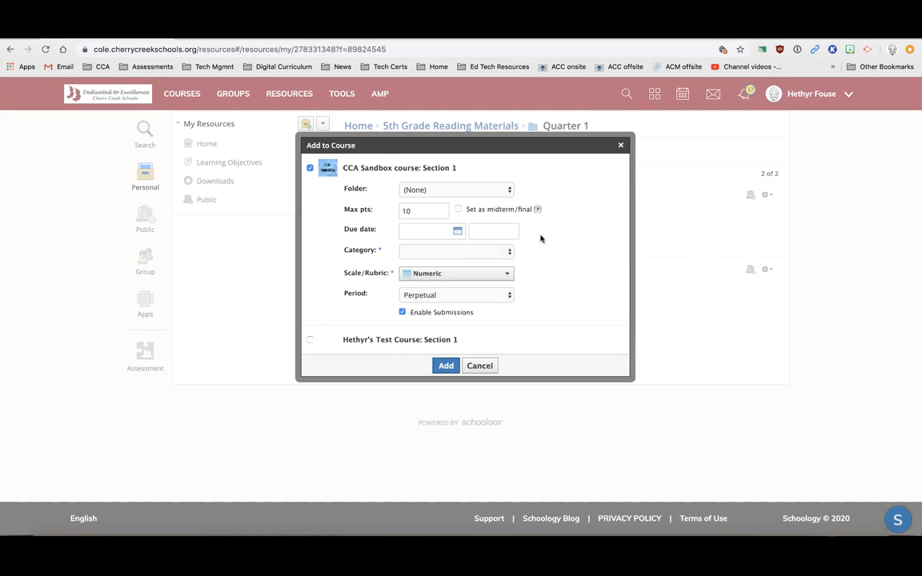
{"action": "left_click", "coordinate": [413, 252]}
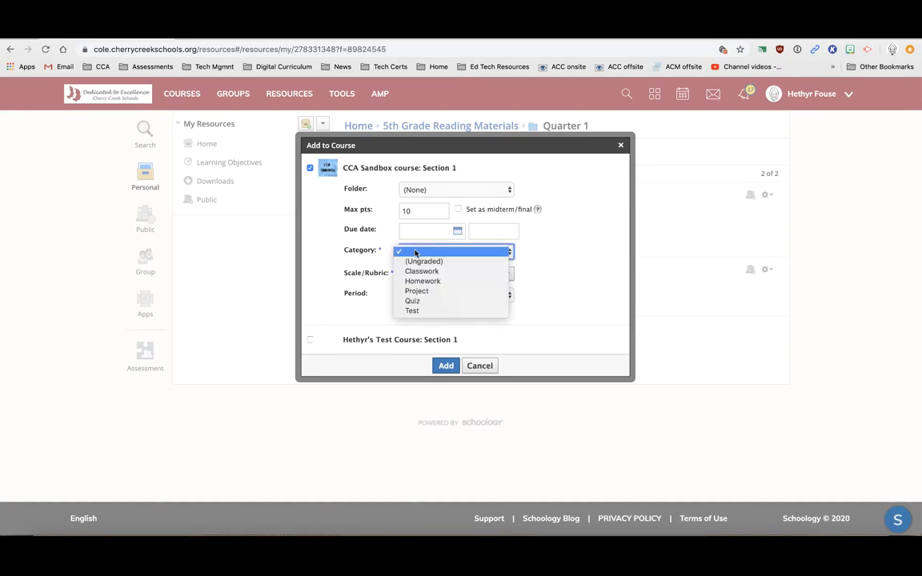
{"action": "left_click", "coordinate": [434, 281]}
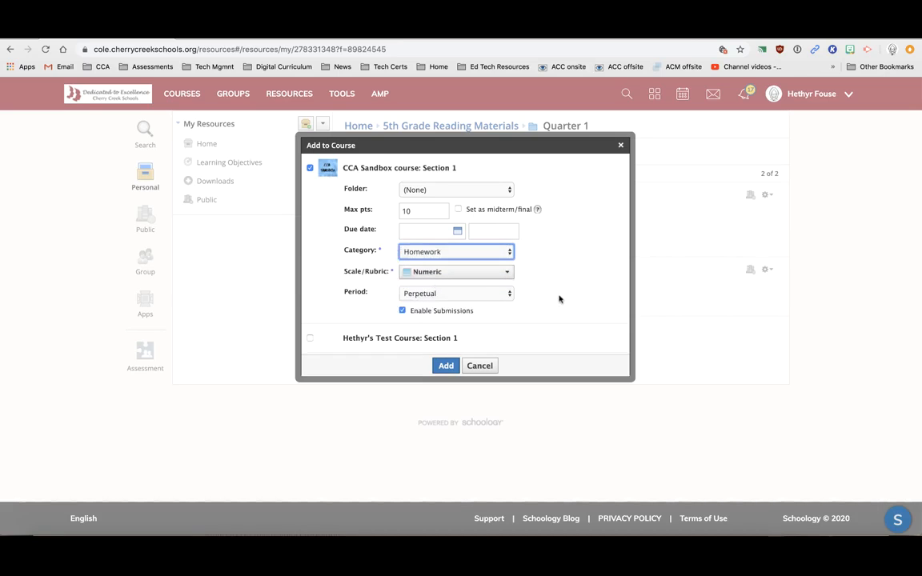
{"action": "left_click", "coordinate": [402, 311]}
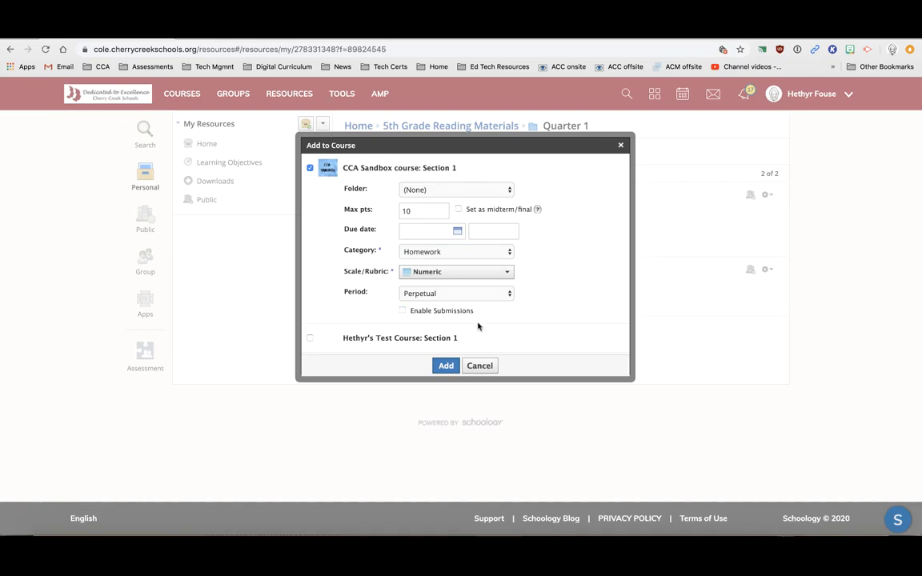
{"action": "left_click", "coordinate": [445, 367]}
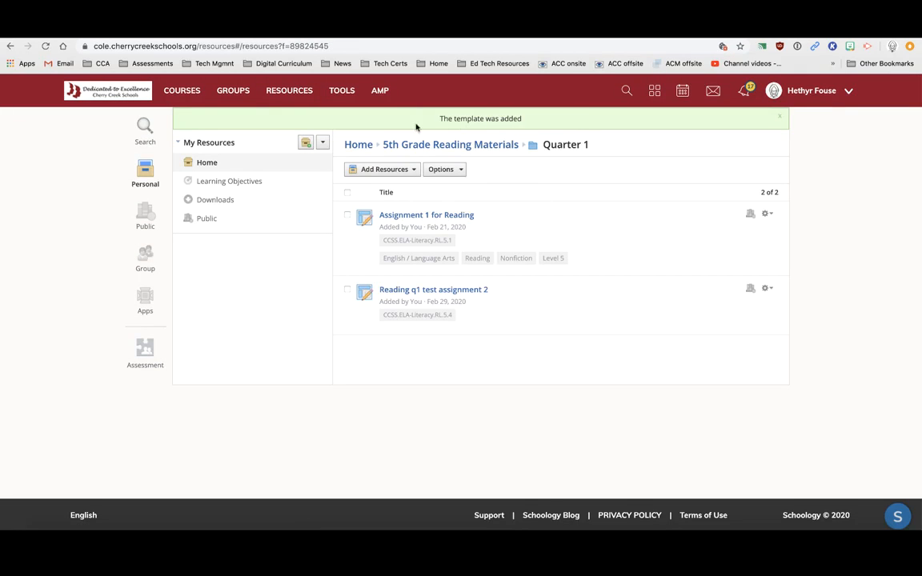
Delete Assignment 1 for Reading from the CCA Sandbox course, then return to Resources
{"action": "left_click", "coordinate": [174, 92]}
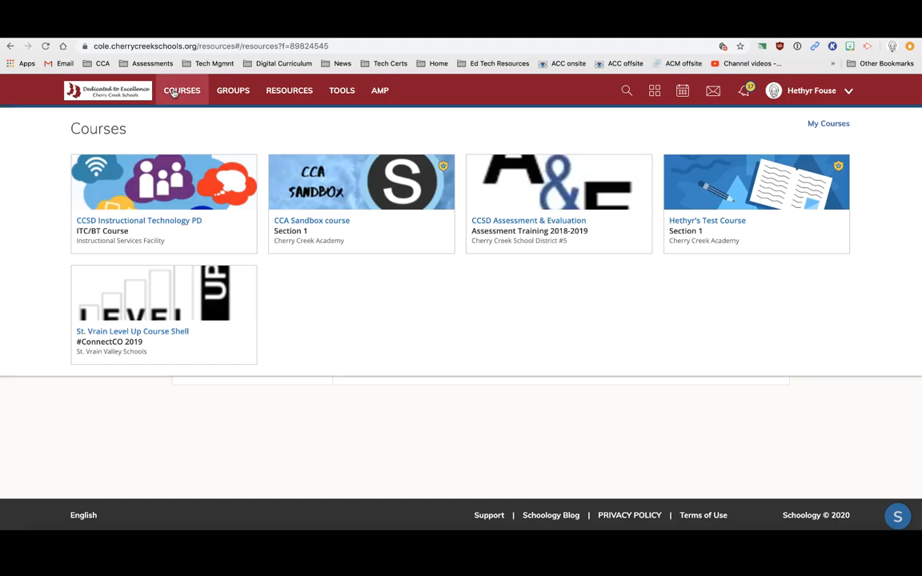
{"action": "left_click", "coordinate": [335, 206]}
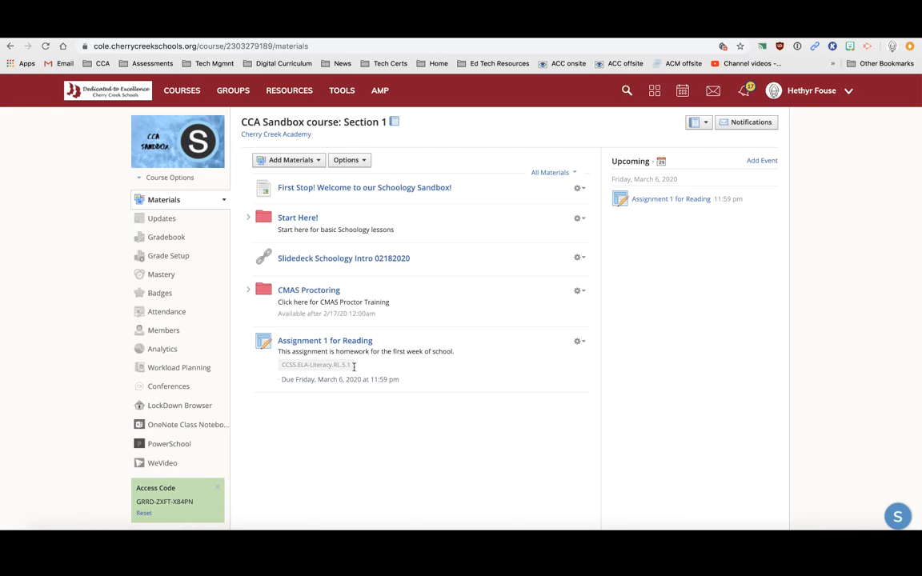
{"action": "left_click", "coordinate": [579, 343]}
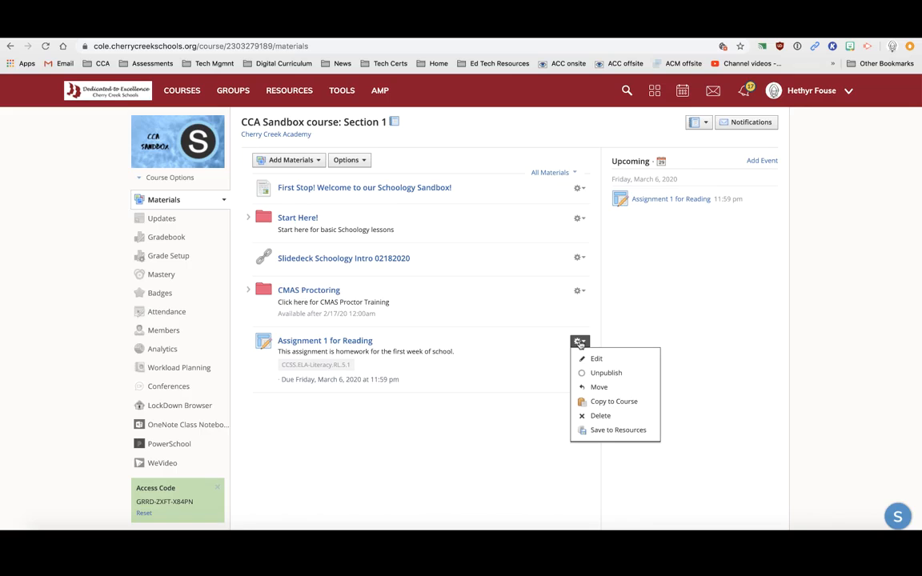
{"action": "left_click", "coordinate": [666, 288]}
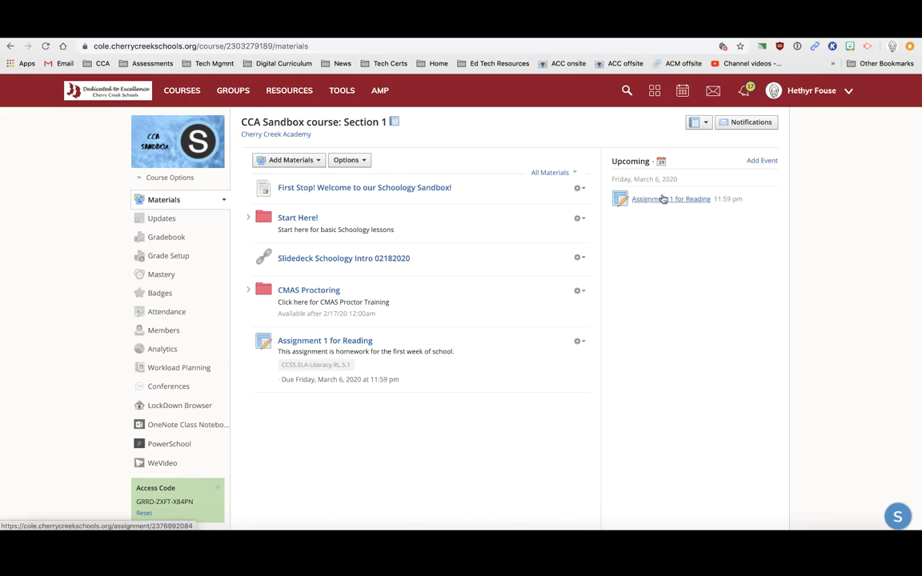
{"action": "left_click", "coordinate": [578, 342]}
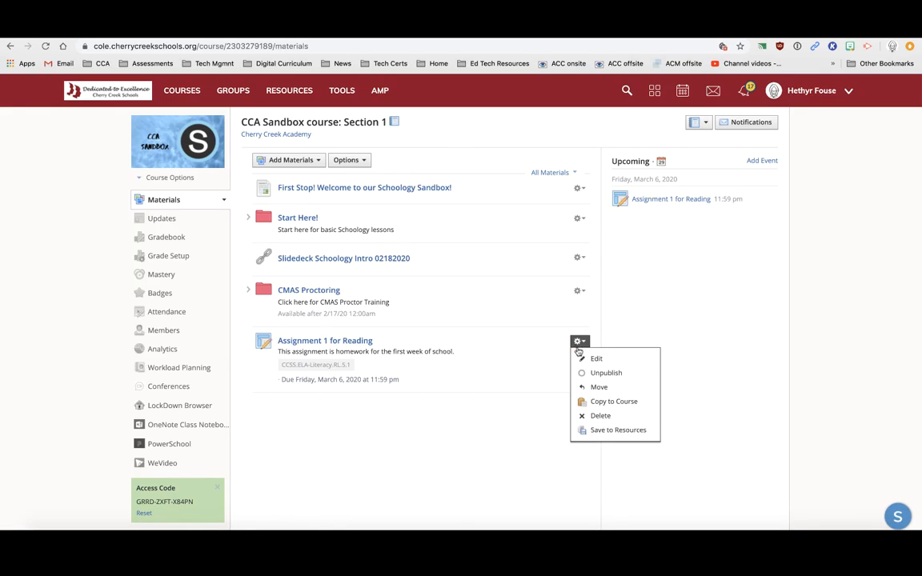
{"action": "left_click", "coordinate": [610, 417]}
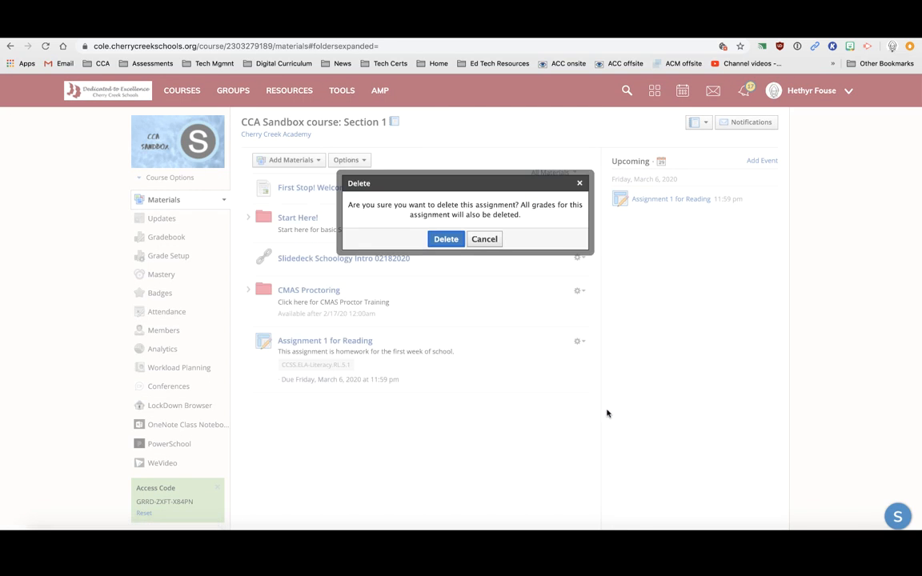
{"action": "left_click", "coordinate": [446, 240]}
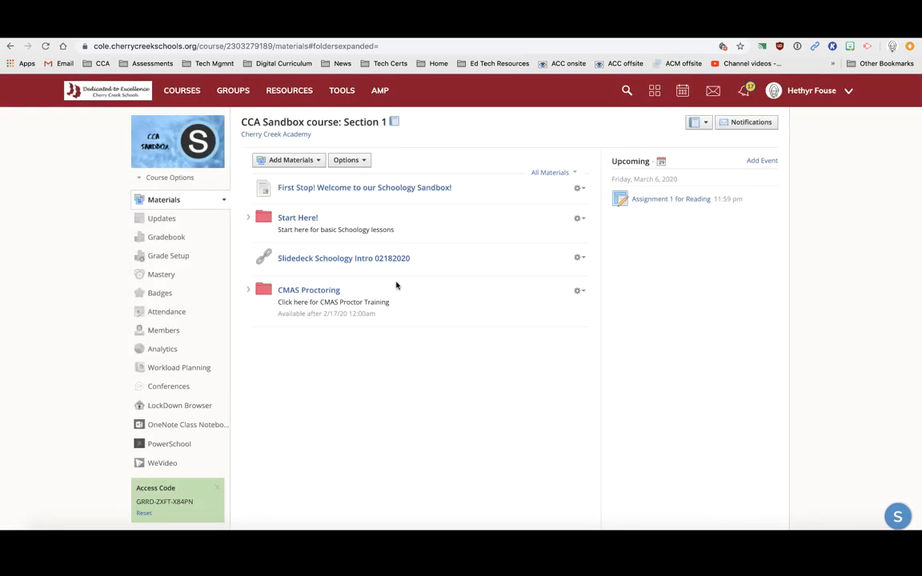
{"action": "left_click", "coordinate": [289, 94]}
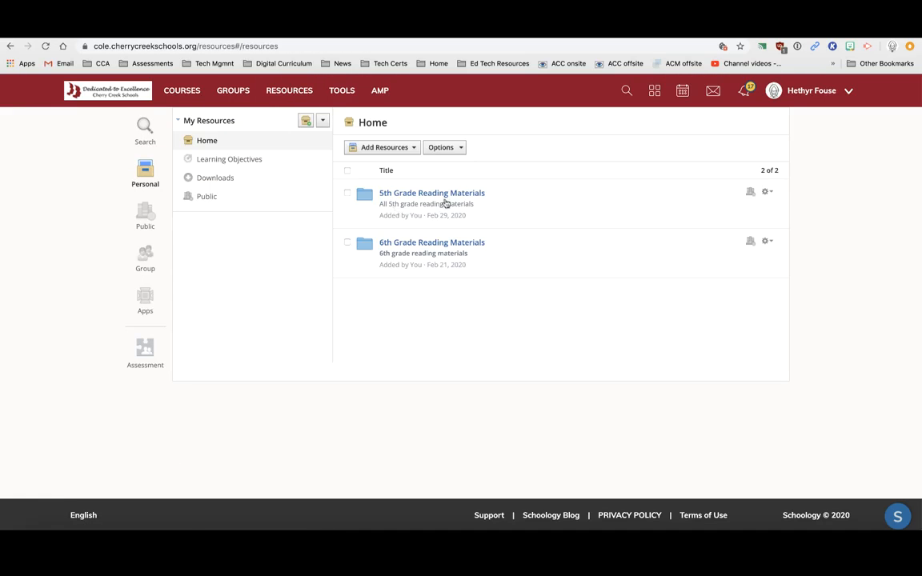
Create a pink resource folder named 'test folder' with a description
{"action": "left_click", "coordinate": [442, 193]}
{"action": "left_click", "coordinate": [406, 195]}
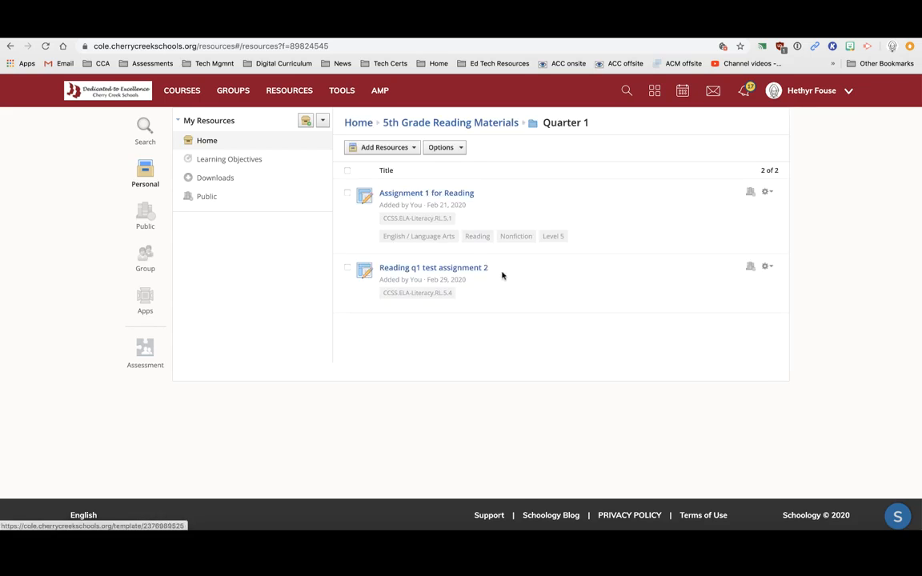
{"action": "left_click", "coordinate": [349, 124]}
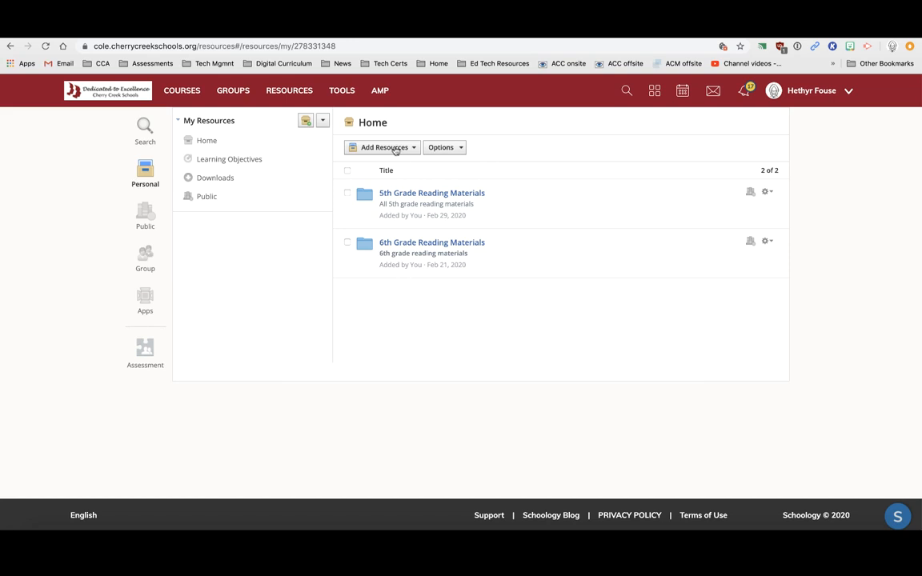
{"action": "left_click", "coordinate": [395, 150]}
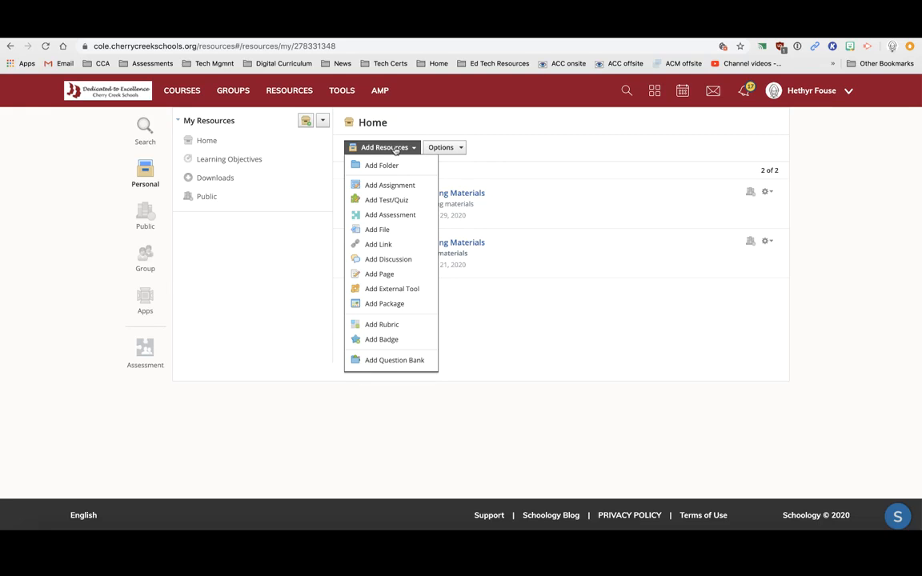
{"action": "left_click", "coordinate": [382, 166]}
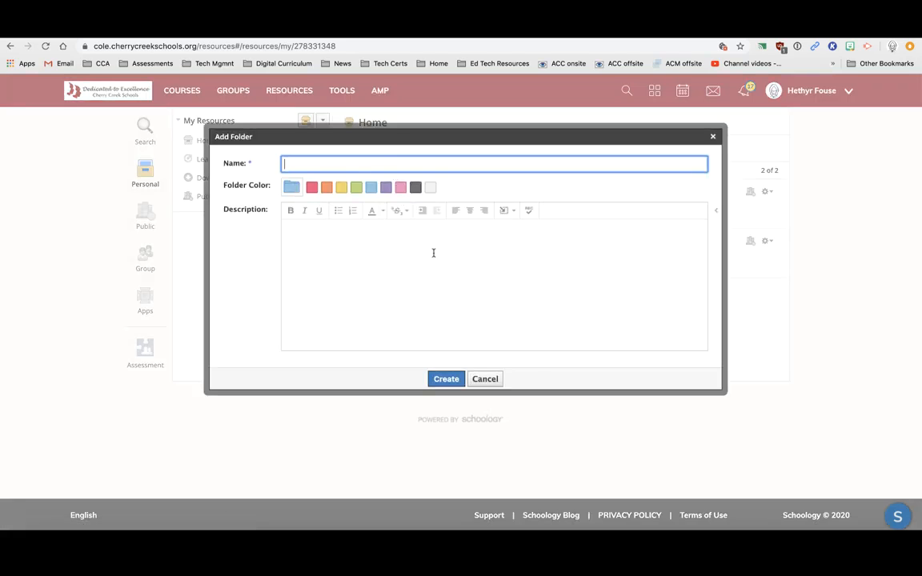
{"action": "left_click", "coordinate": [400, 188]}
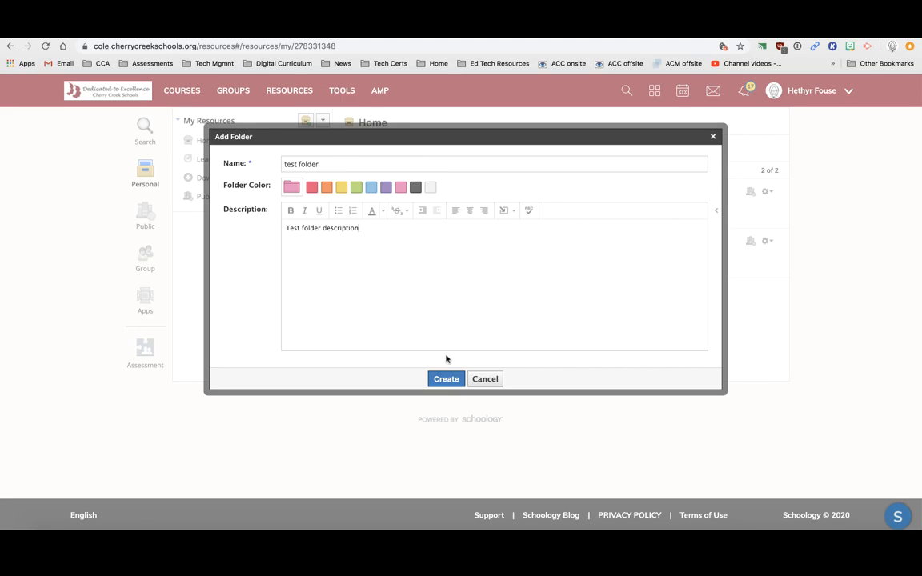
{"action": "left_click", "coordinate": [446, 378]}
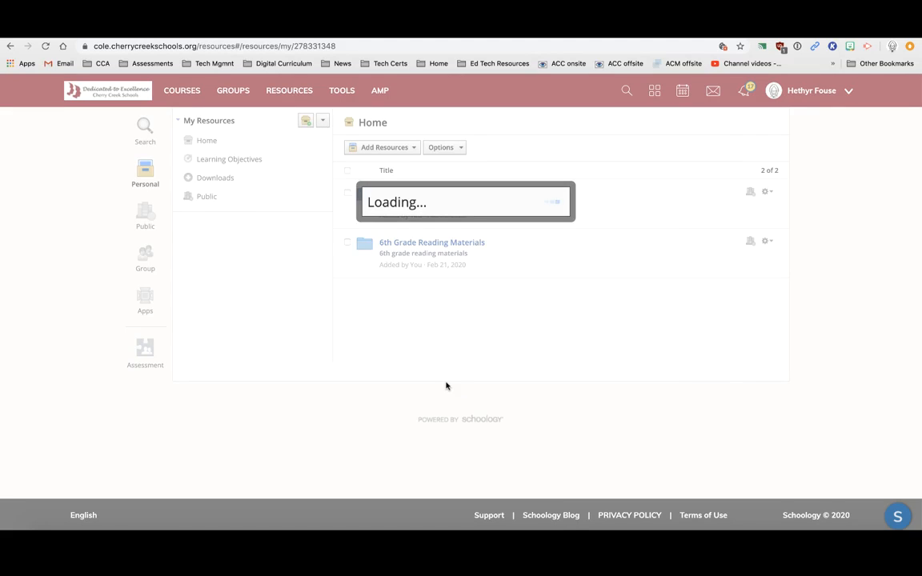
Add 'test folder' to the CCA Sandbox course
{"action": "left_click", "coordinate": [767, 312]}
{"action": "left_click", "coordinate": [752, 345]}
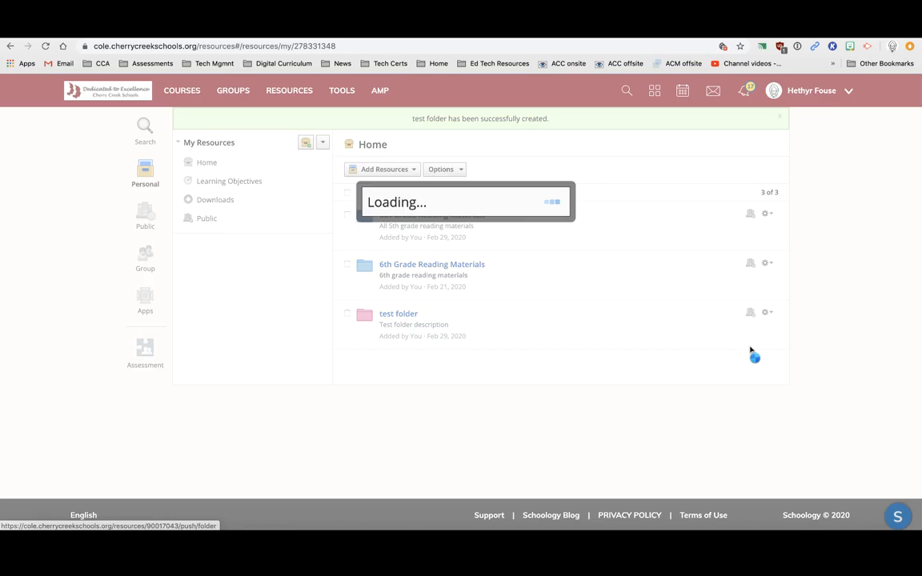
{"action": "left_click", "coordinate": [310, 195]}
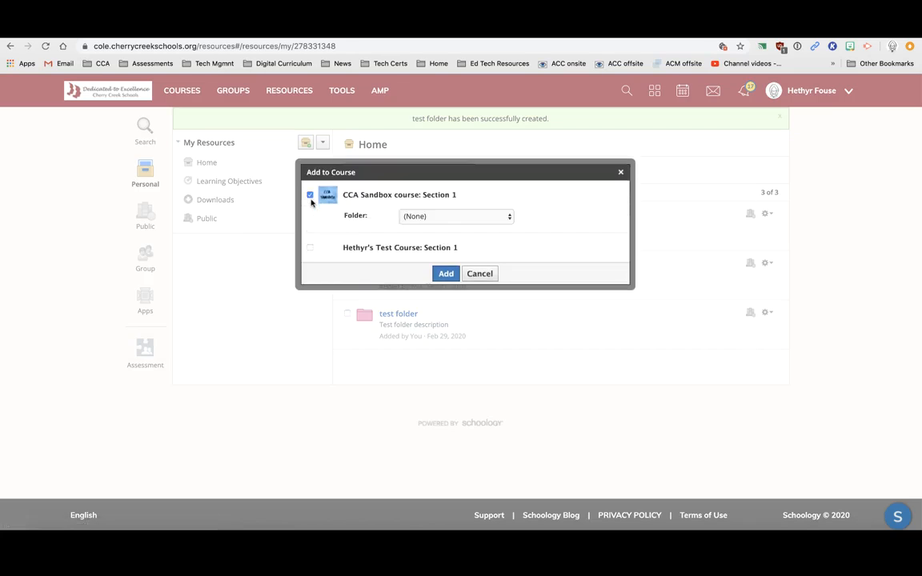
{"action": "left_click", "coordinate": [446, 274]}
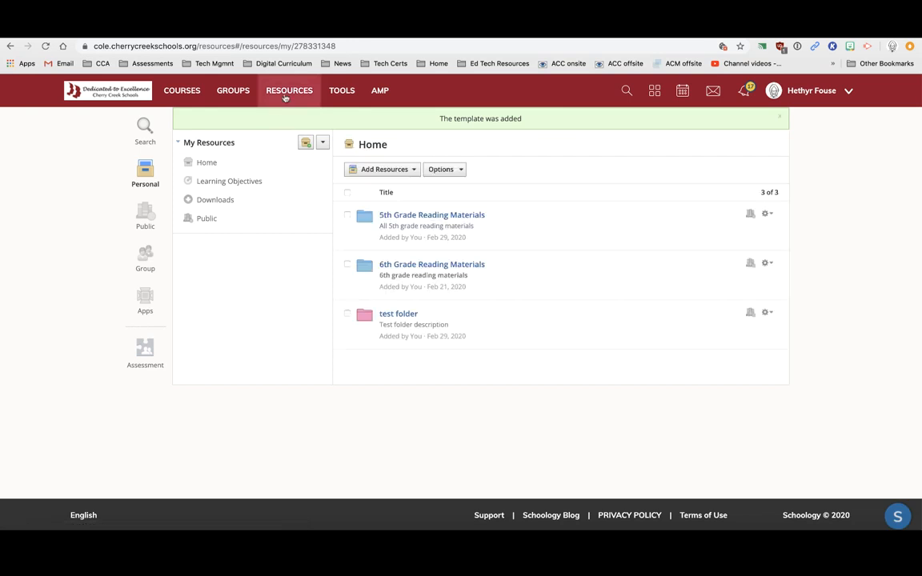
{"action": "left_click", "coordinate": [180, 91]}
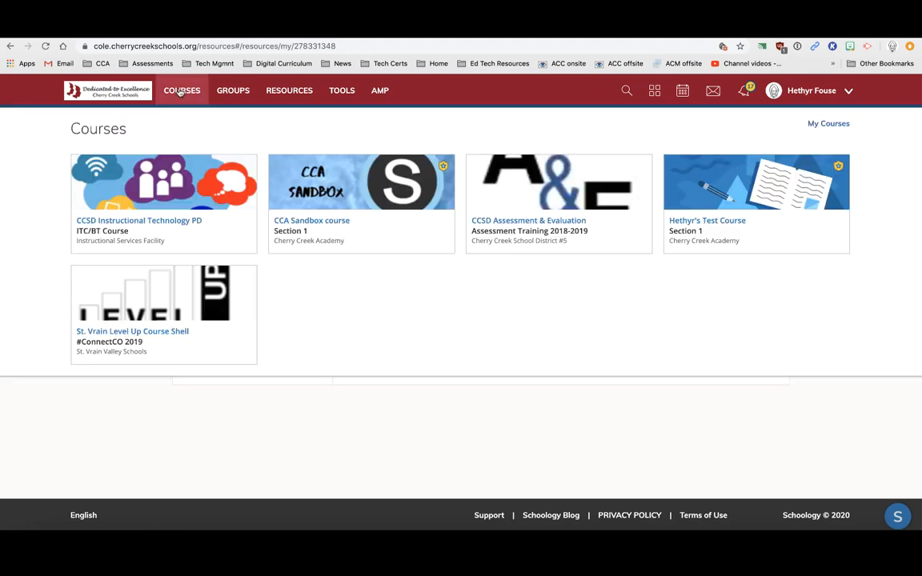
In CCA Sandbox's test folder, start assignment 'test assignment 2' described 'test assignment created in course - test'
{"action": "left_click", "coordinate": [329, 180]}
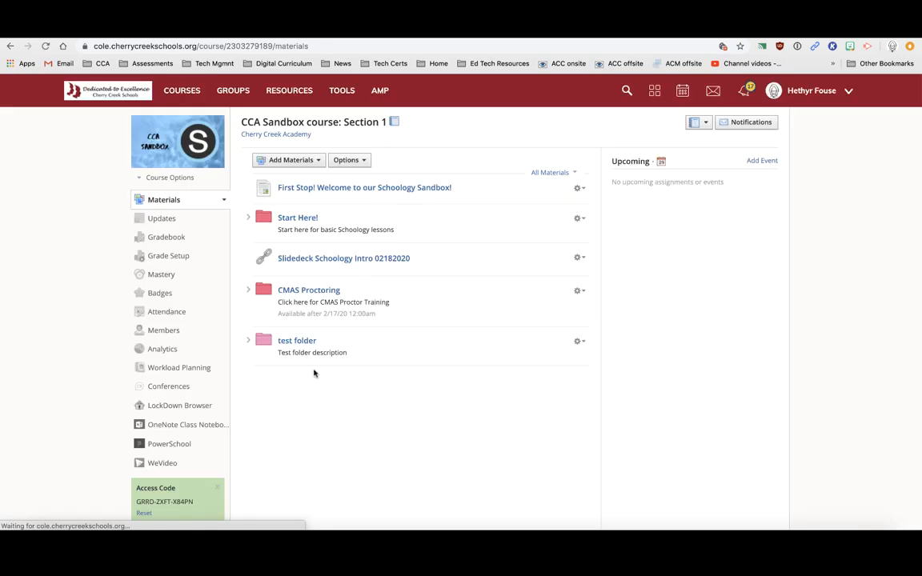
{"action": "left_click", "coordinate": [303, 341]}
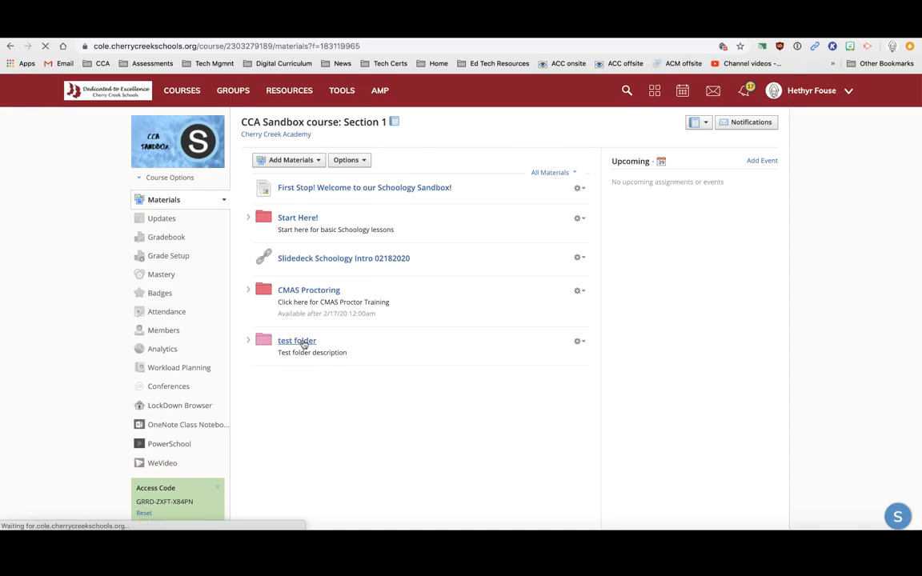
{"action": "left_click", "coordinate": [290, 167]}
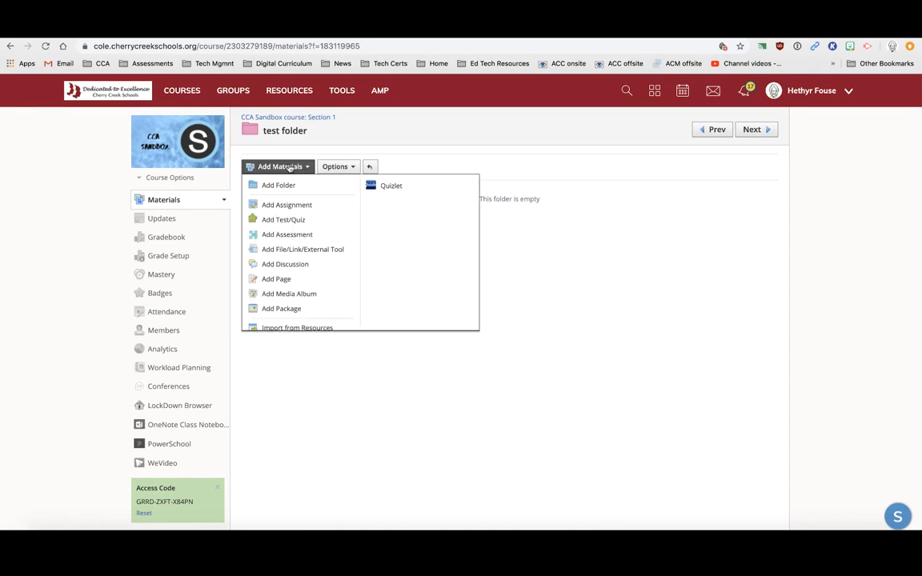
{"action": "left_click", "coordinate": [285, 208]}
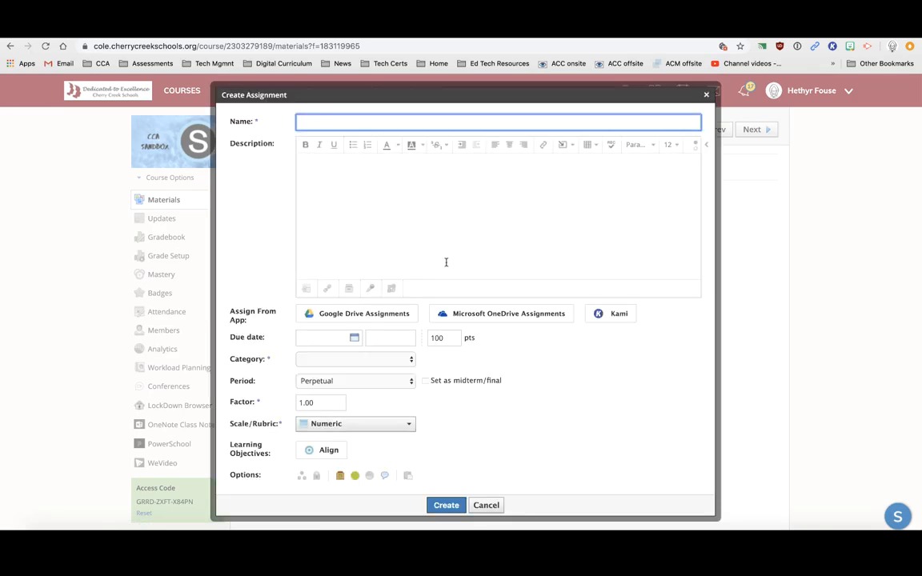
{"action": "type", "text": "test assignment 2"}
{"action": "left_click", "coordinate": [394, 259]}
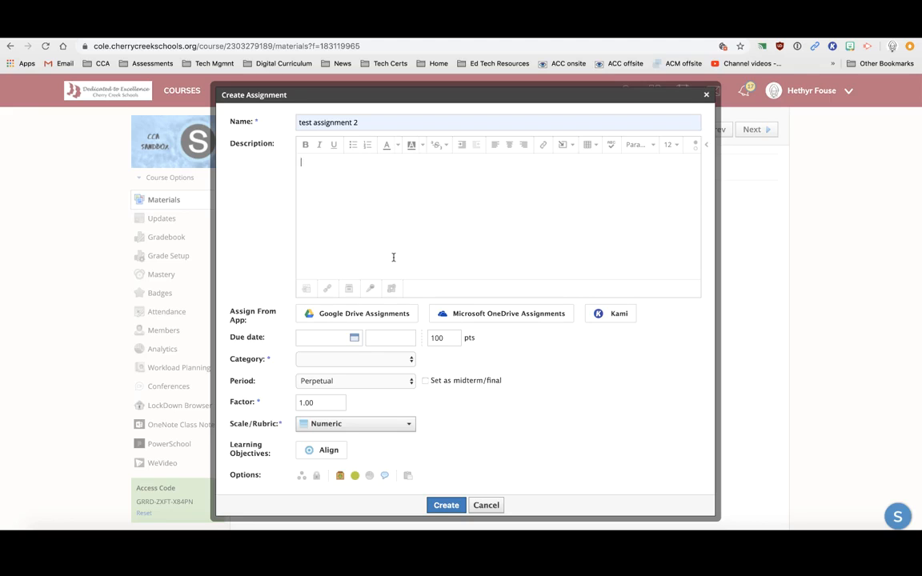
{"action": "type", "text": "test assignment created in course - test"}
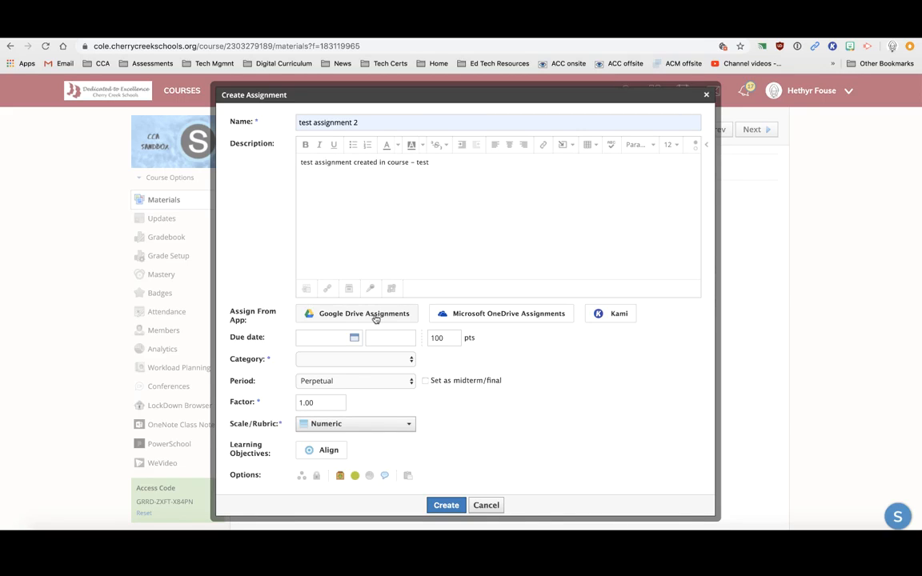
Attach the Google Drive document 'test' to the assignment
{"action": "left_click", "coordinate": [375, 317]}
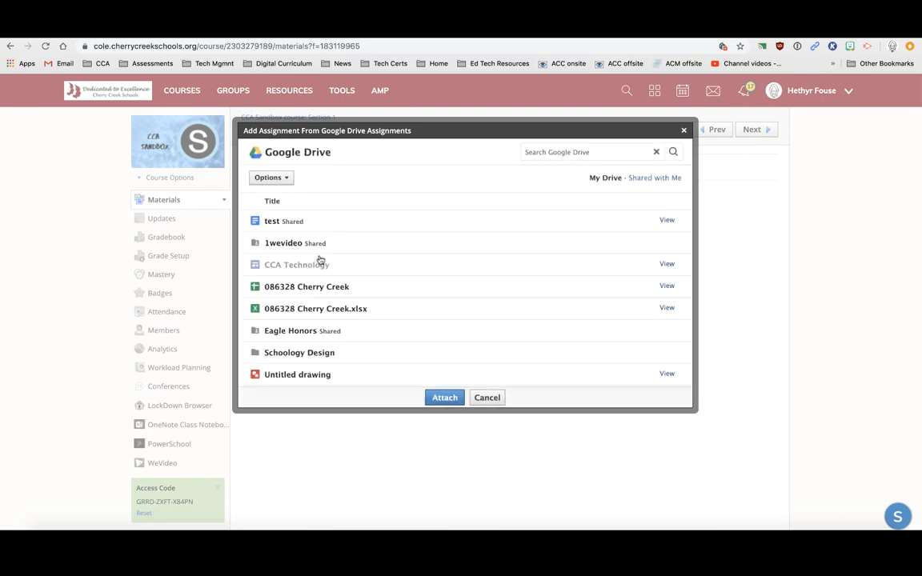
{"action": "left_click", "coordinate": [295, 221]}
{"action": "left_click", "coordinate": [446, 397]}
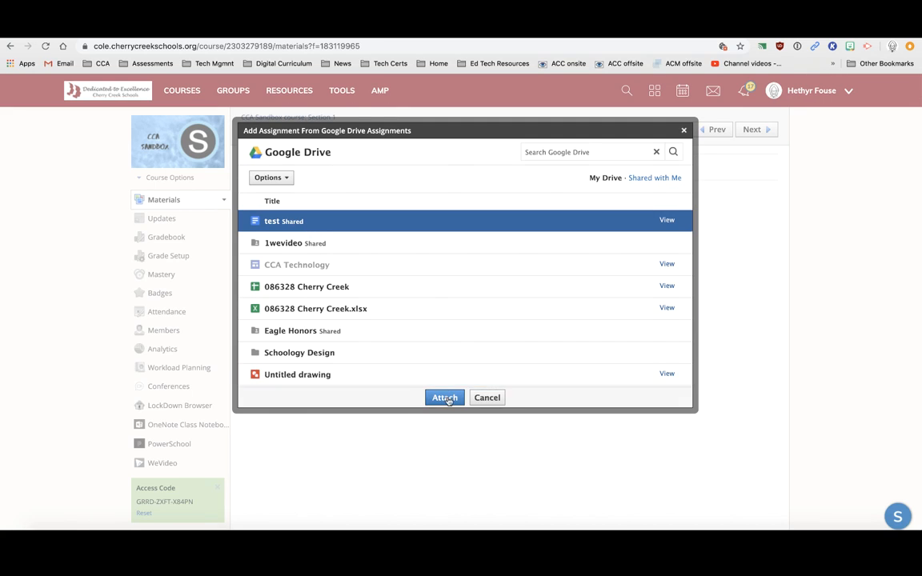
Set the due date to March 13, 2020, category Homework, and create the assignment
{"action": "left_click", "coordinate": [341, 370]}
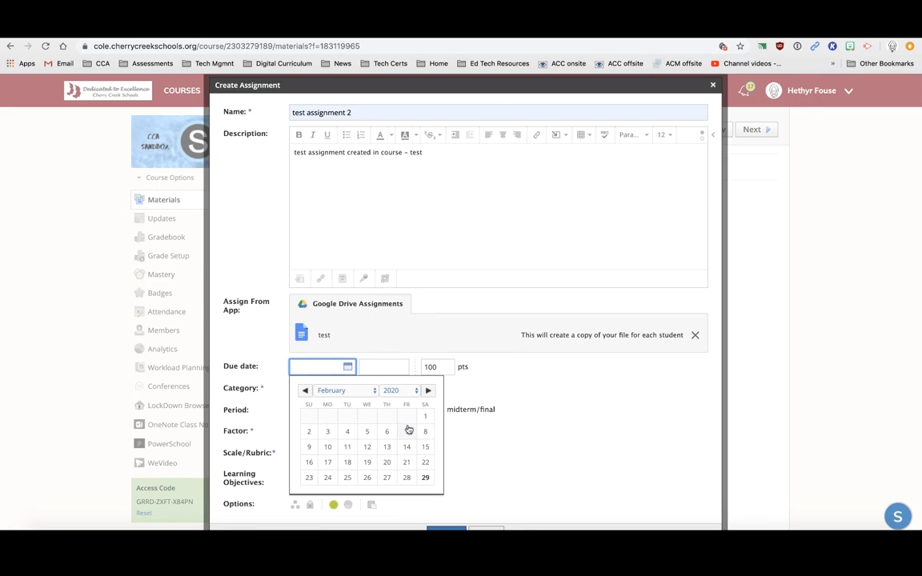
{"action": "left_click", "coordinate": [428, 390]}
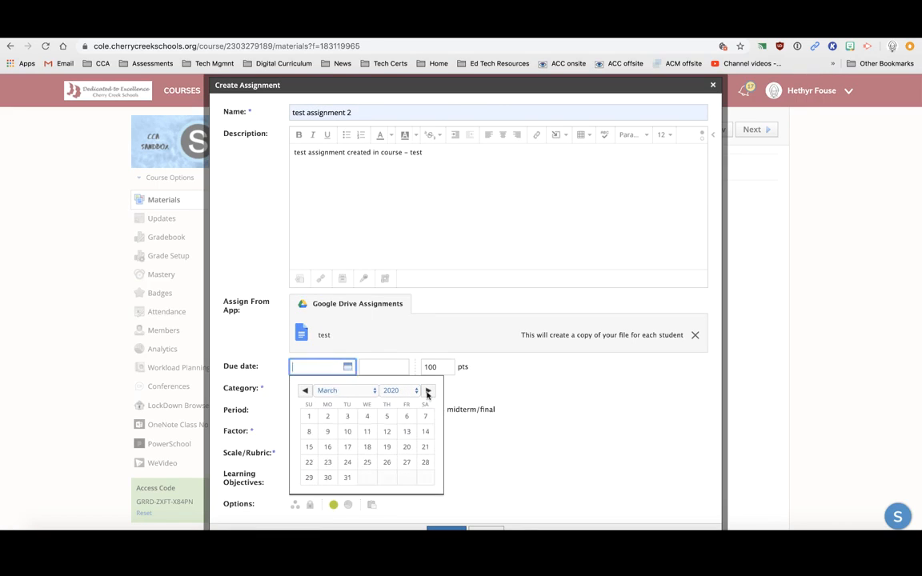
{"action": "left_click", "coordinate": [407, 431]}
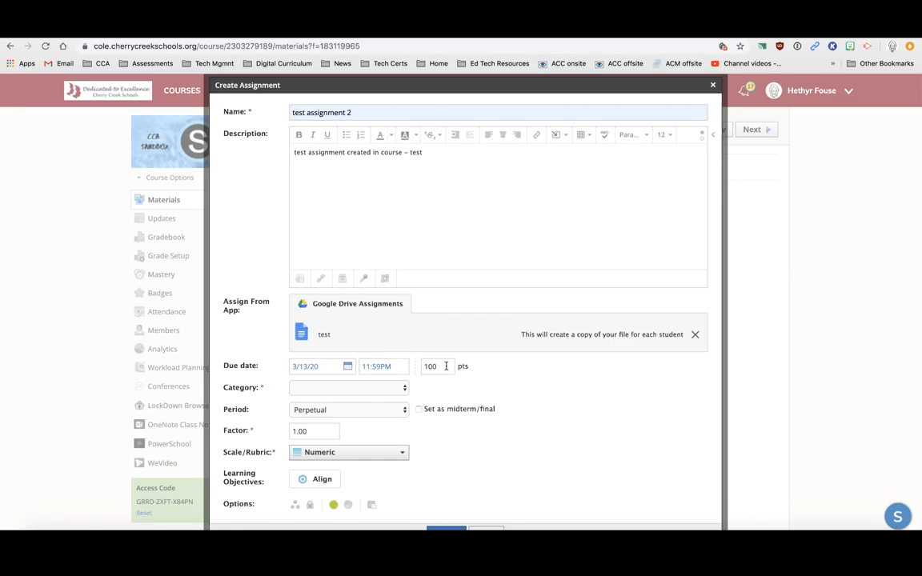
{"action": "left_click", "coordinate": [404, 387]}
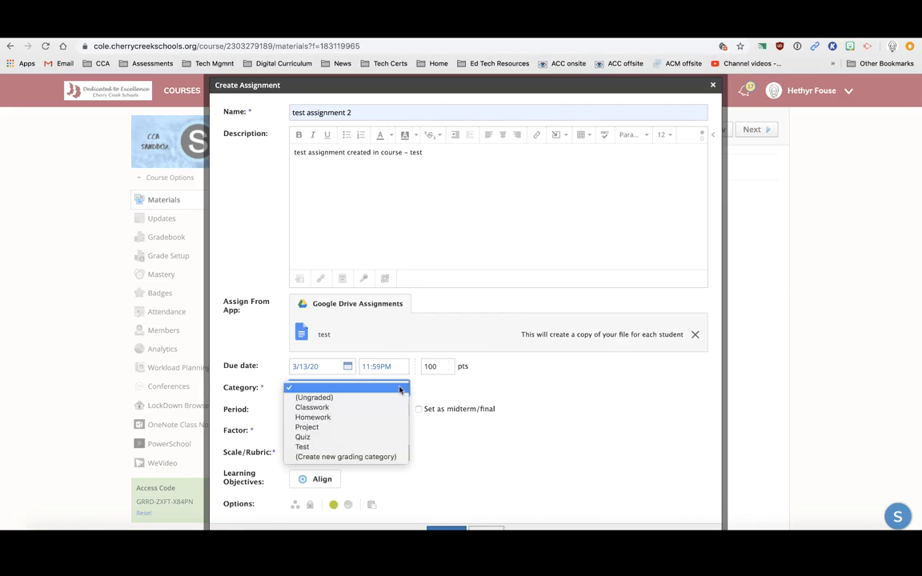
{"action": "left_click", "coordinate": [352, 418]}
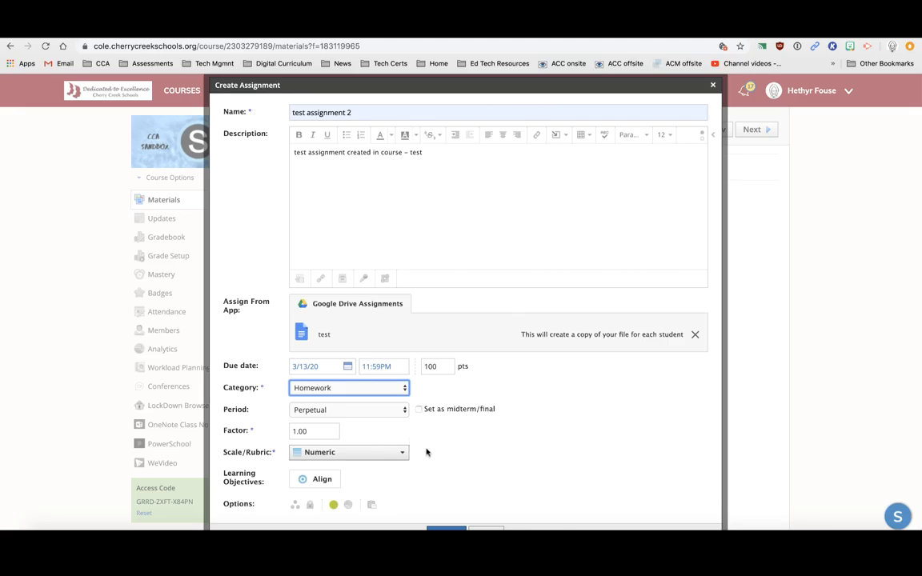
{"action": "scroll", "coordinate": [434, 457], "scroll_direction": "down", "scroll_amount": 2}
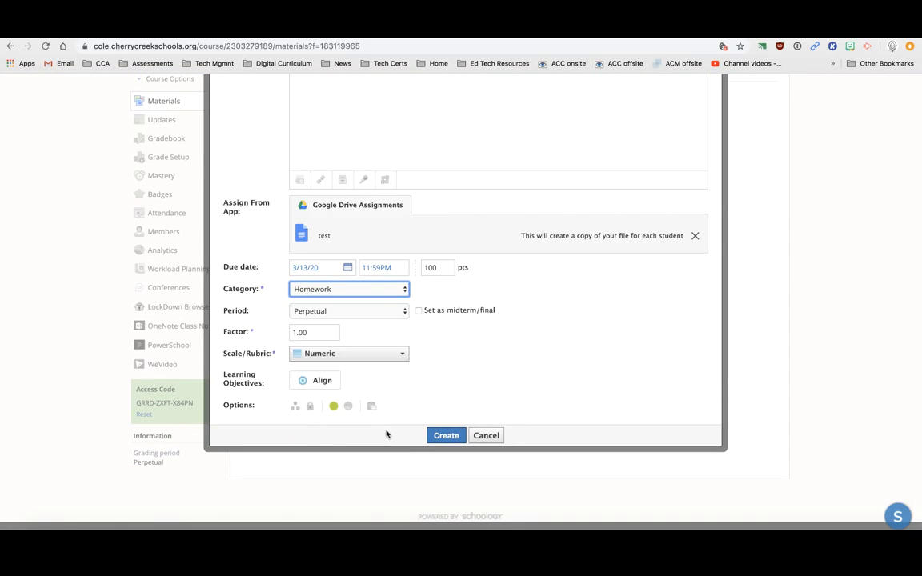
{"action": "left_click", "coordinate": [440, 438]}
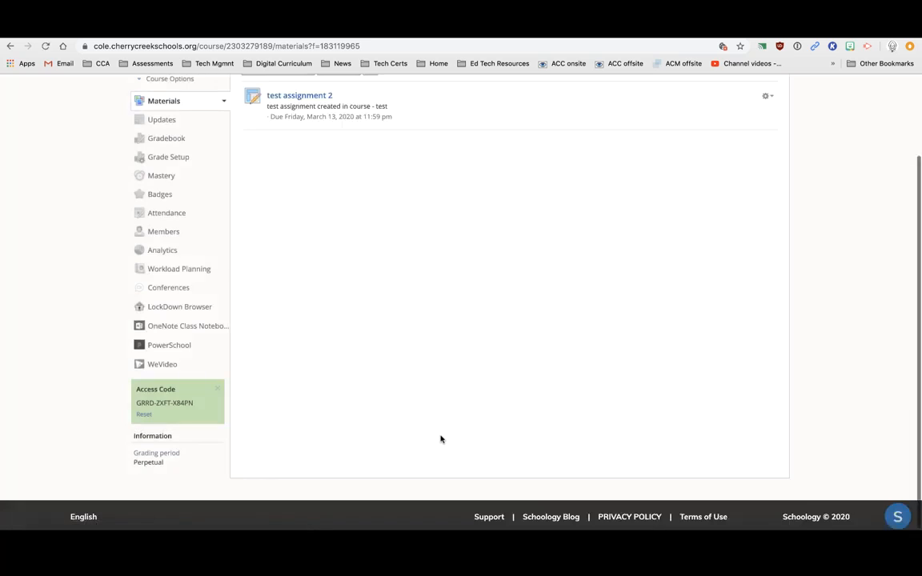
{"action": "scroll", "coordinate": [416, 319], "scroll_direction": "up", "scroll_amount": 2}
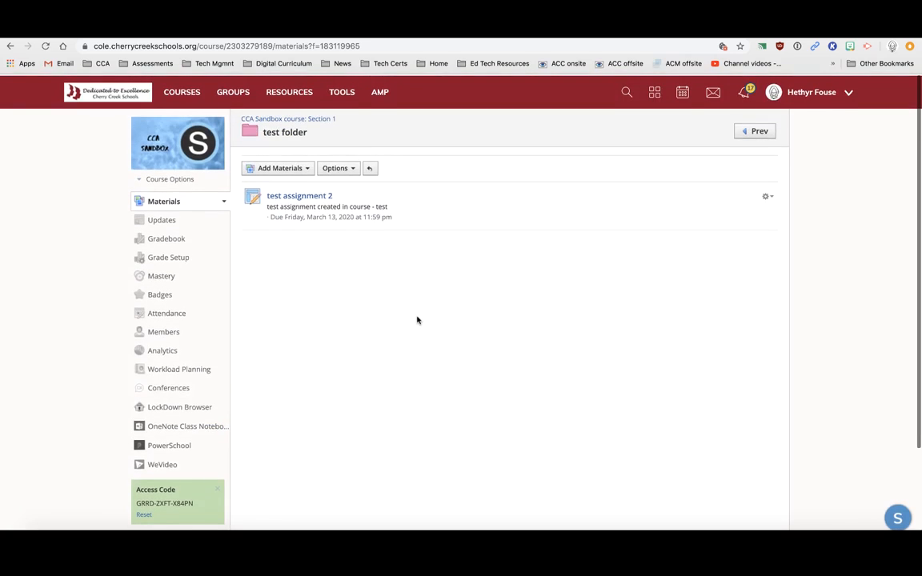
Save a copy of test assignment 2 to Resources, Home collection, in 'test folder'
{"action": "left_click", "coordinate": [764, 196]}
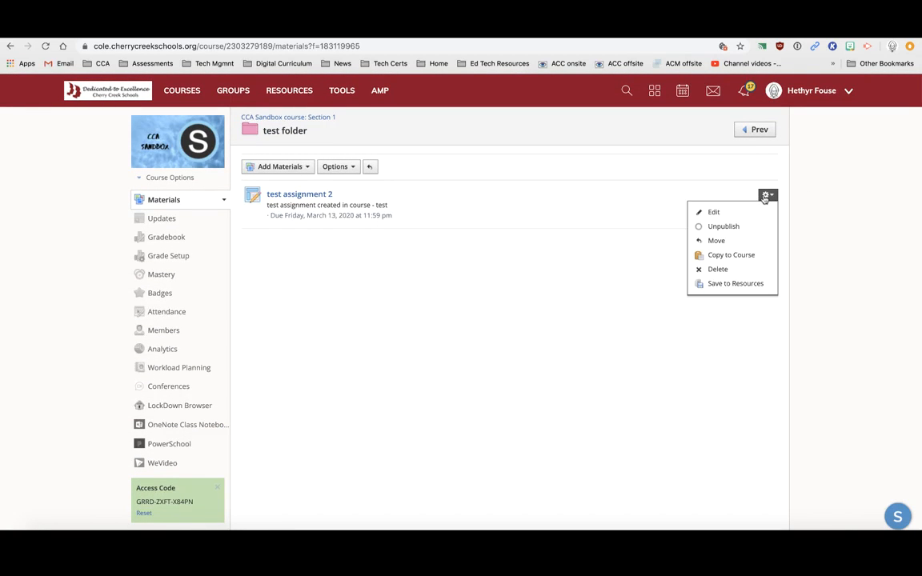
{"action": "left_click", "coordinate": [735, 284]}
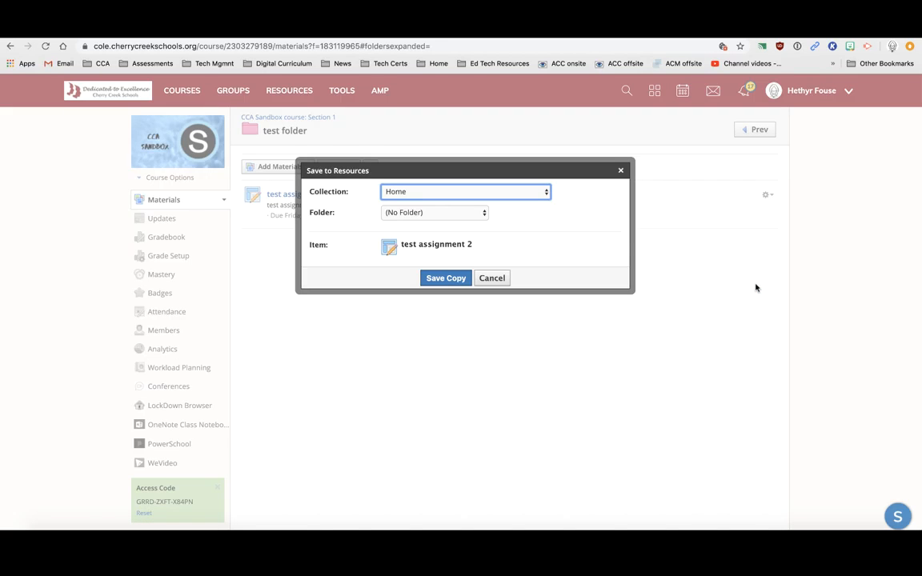
{"action": "left_click", "coordinate": [519, 195]}
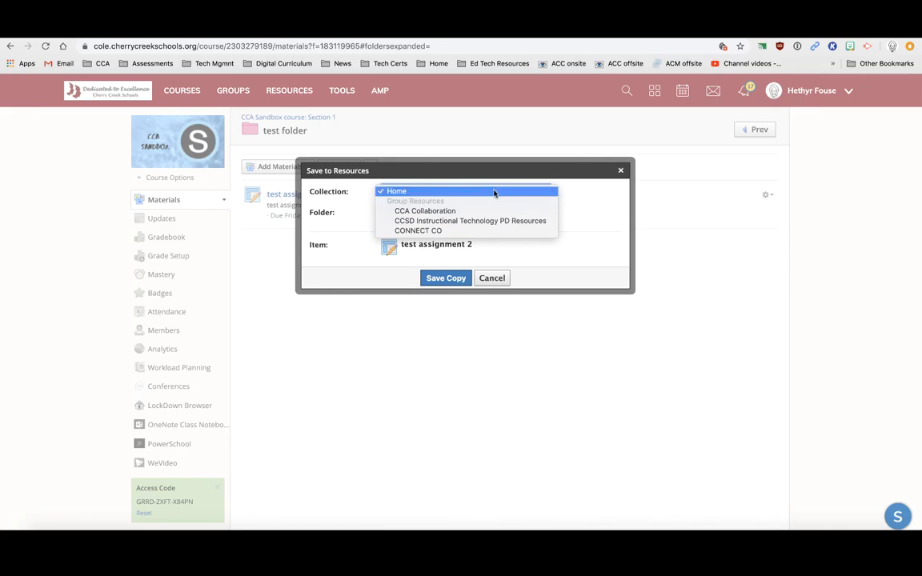
{"action": "left_click", "coordinate": [494, 193]}
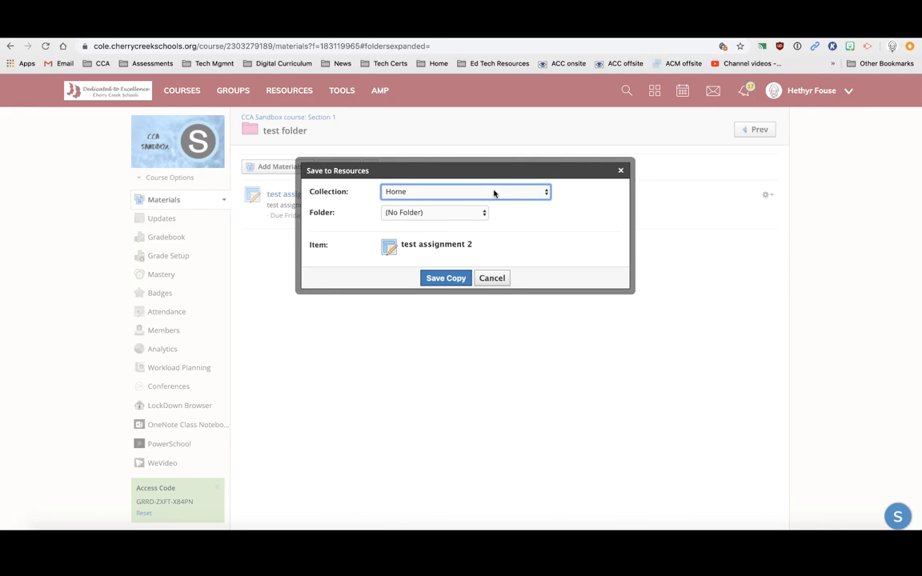
{"action": "left_click", "coordinate": [445, 214]}
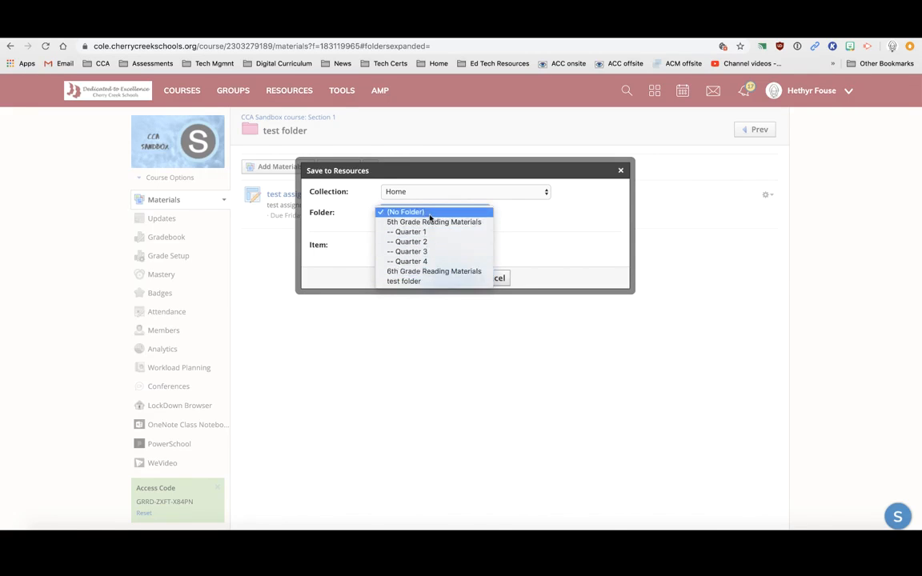
{"action": "left_click", "coordinate": [419, 282]}
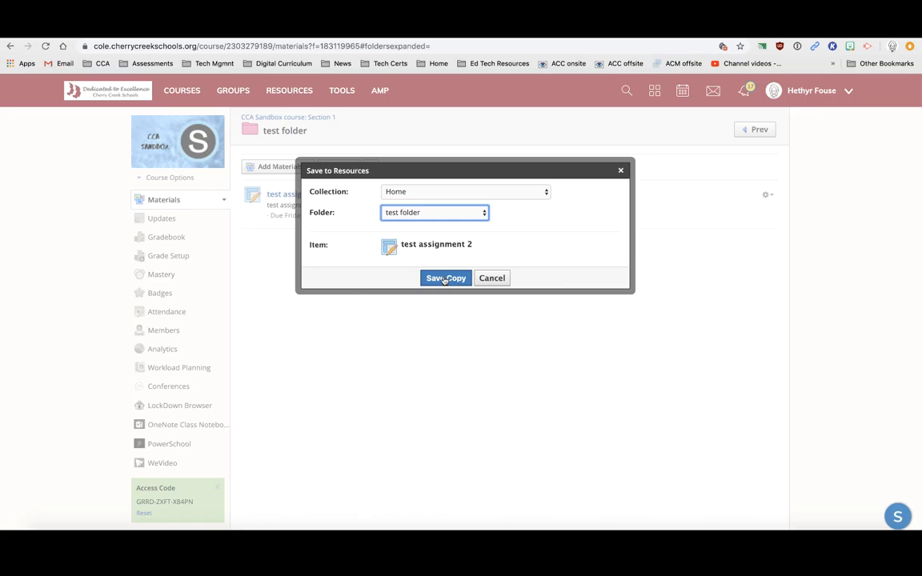
{"action": "left_click", "coordinate": [444, 278]}
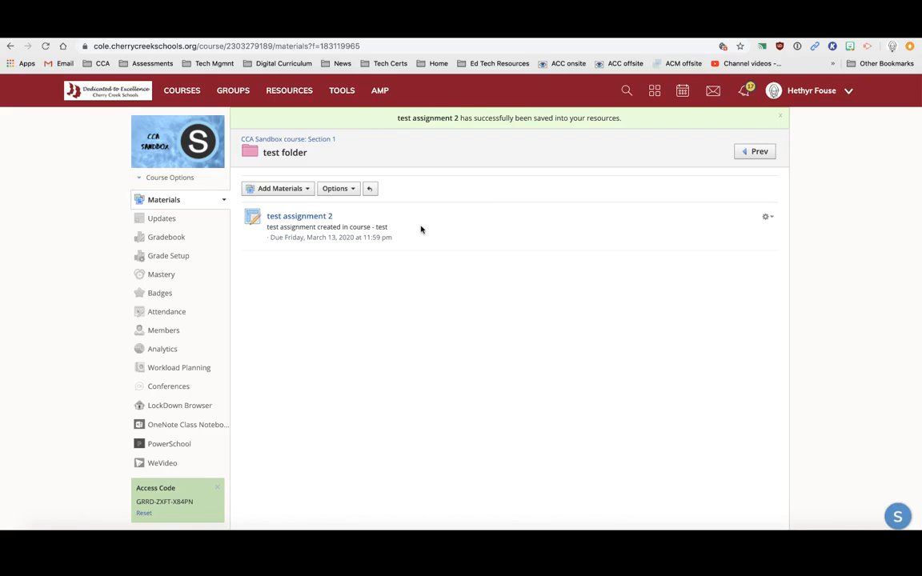
Open the saved assignment copy in the Resources test folder for editing
{"action": "left_click", "coordinate": [289, 93]}
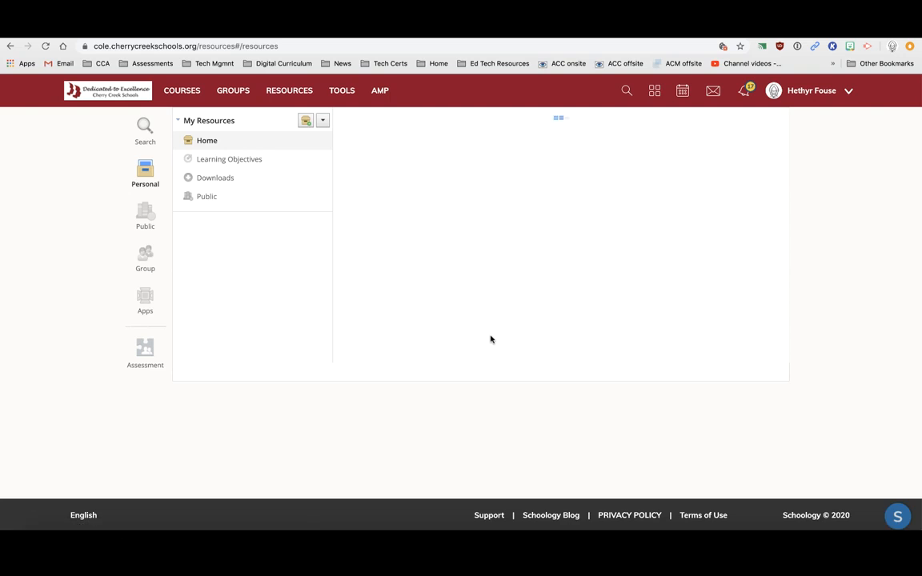
{"action": "left_click", "coordinate": [397, 293]}
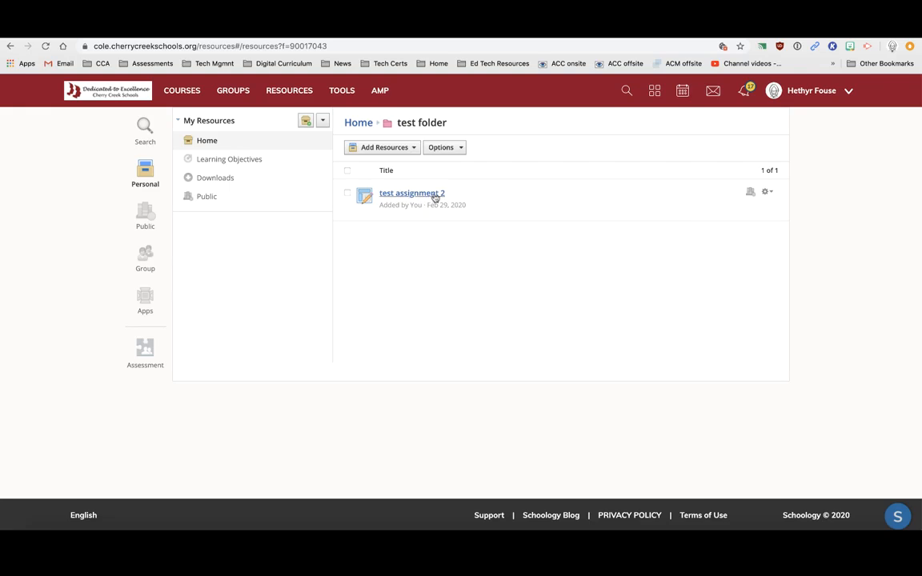
{"action": "left_click", "coordinate": [768, 193]}
{"action": "left_click", "coordinate": [752, 209]}
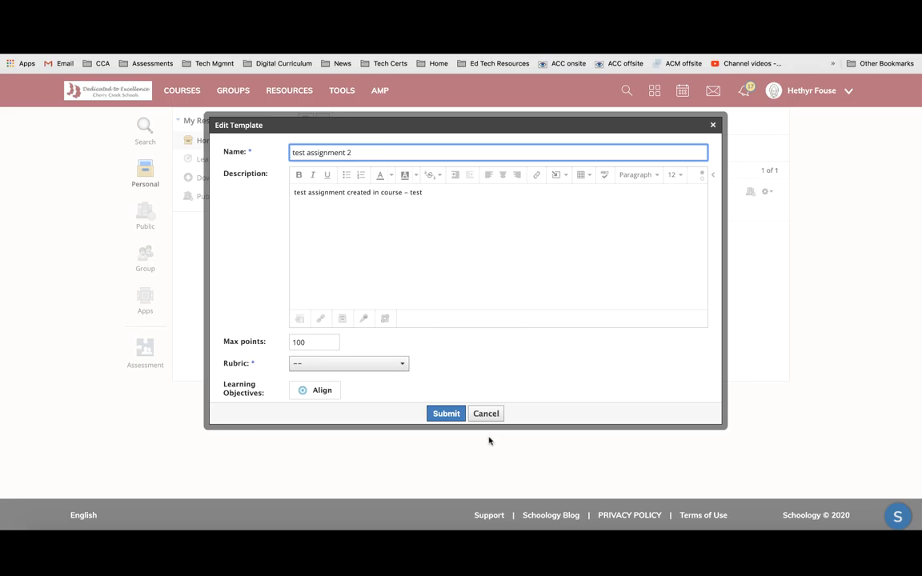
Close the assignment without changes and return to the CCA Sandbox course
{"action": "left_click", "coordinate": [486, 413]}
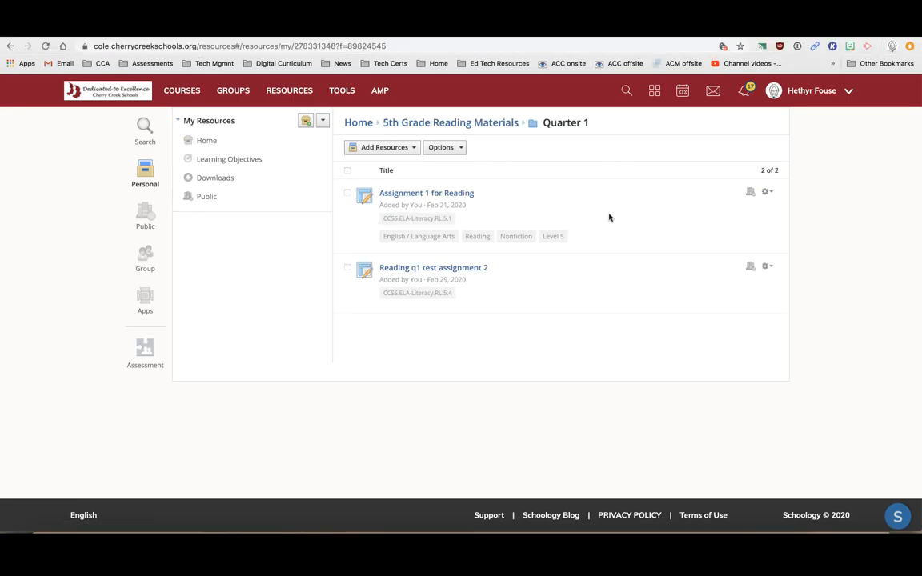
{"action": "left_click", "coordinate": [186, 91]}
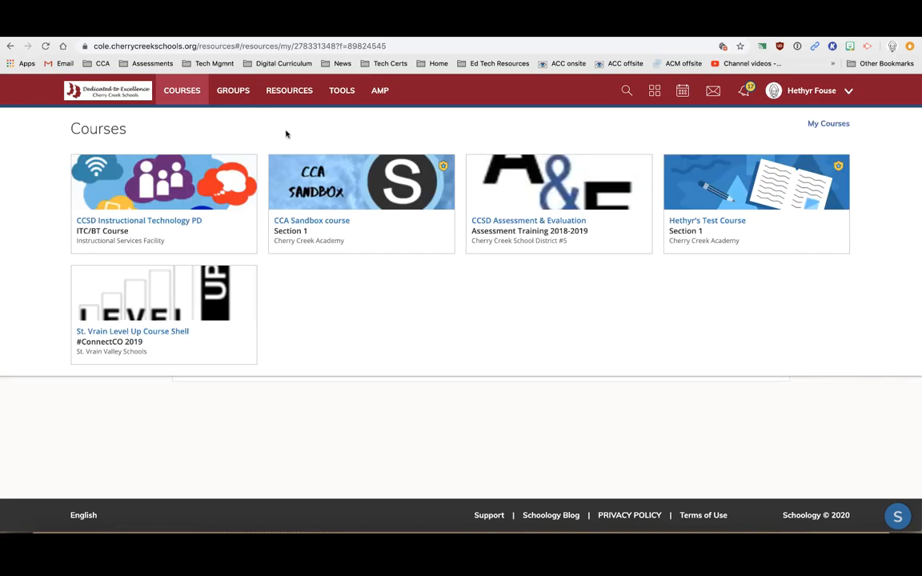
{"action": "left_click", "coordinate": [364, 181]}
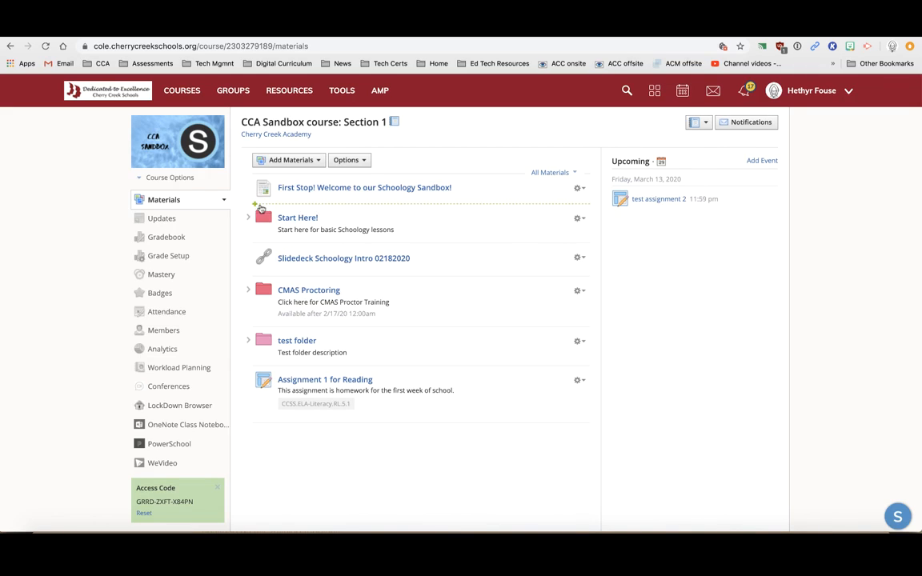
Insert a green folder named 'test' at the top of the course materials
{"action": "left_click", "coordinate": [260, 207]}
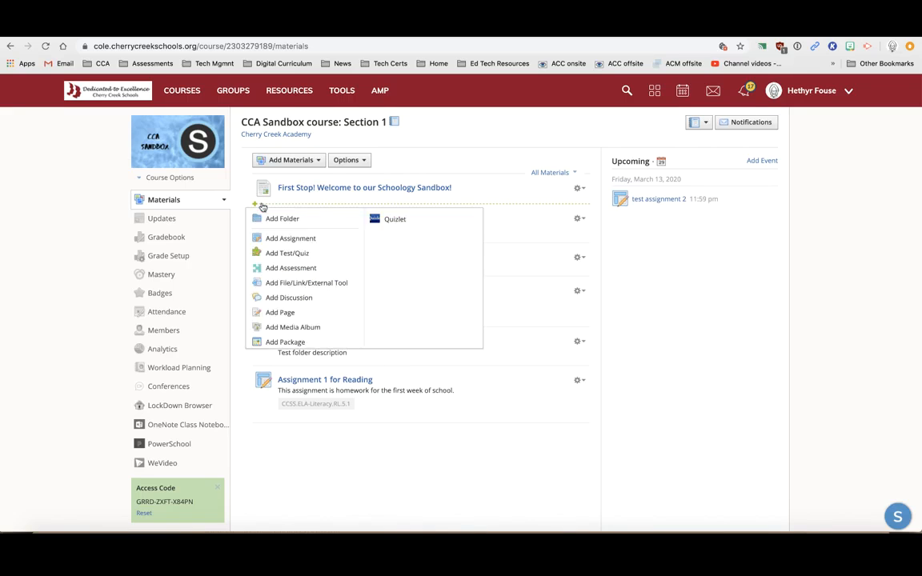
{"action": "left_click", "coordinate": [272, 218]}
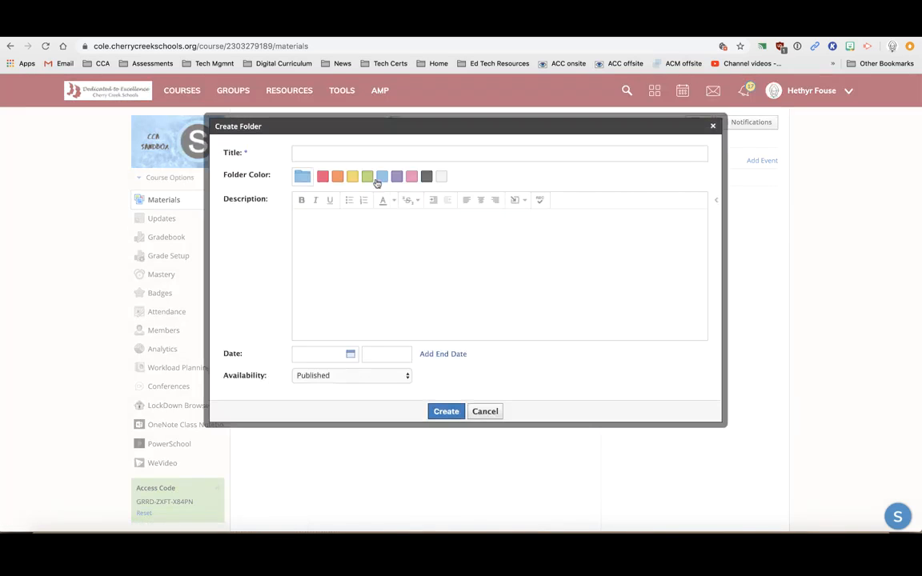
{"action": "type", "text": "test"}
{"action": "left_click", "coordinate": [446, 411]}
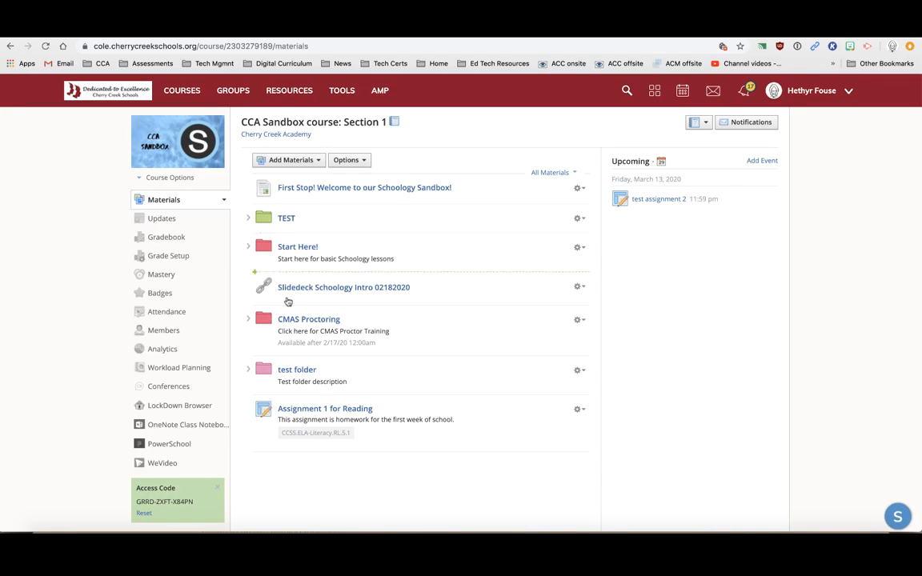
Add a blue TEST folder and drag it just below CMAS Proctoring
{"action": "left_click", "coordinate": [305, 162]}
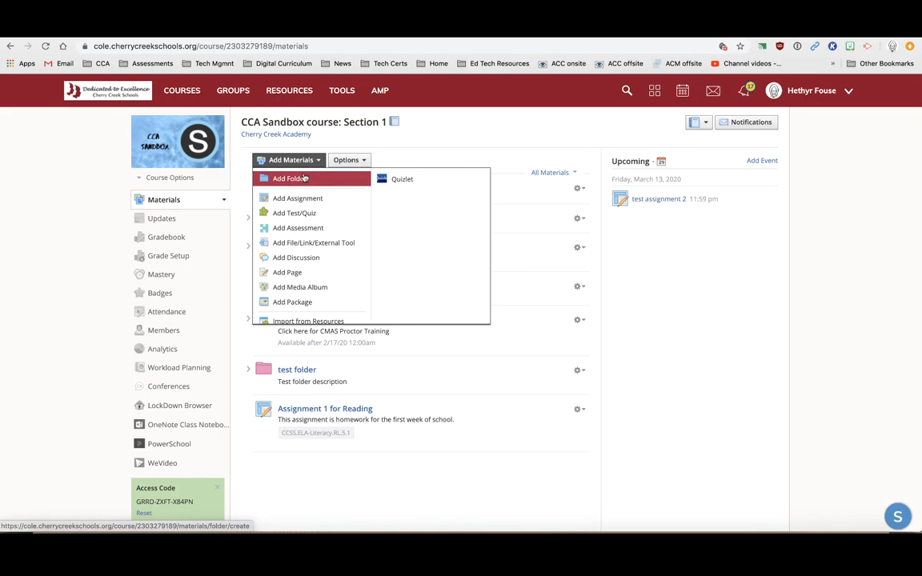
{"action": "left_click", "coordinate": [302, 177]}
{"action": "left_click", "coordinate": [455, 411]}
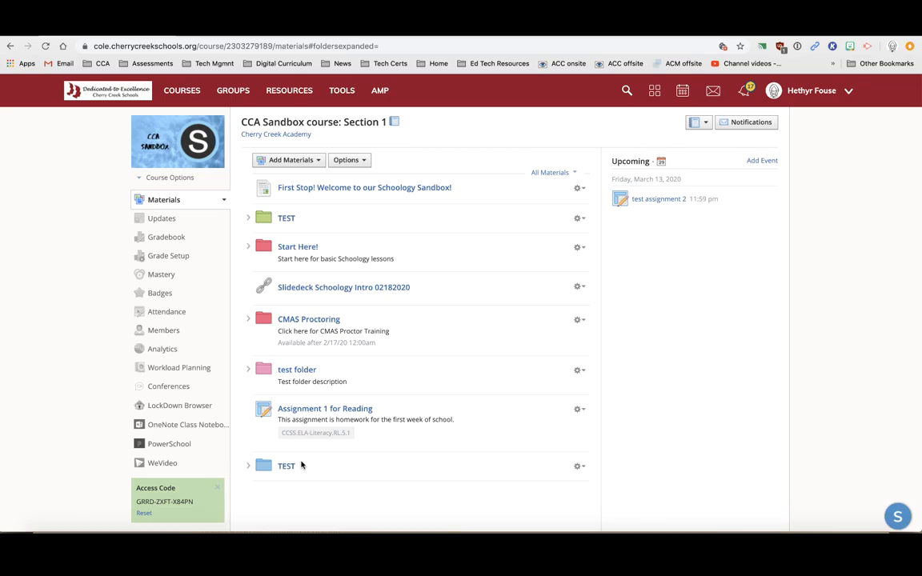
{"action": "left_click_drag", "start_coordinate": [264, 462], "coordinate": [269, 368]}
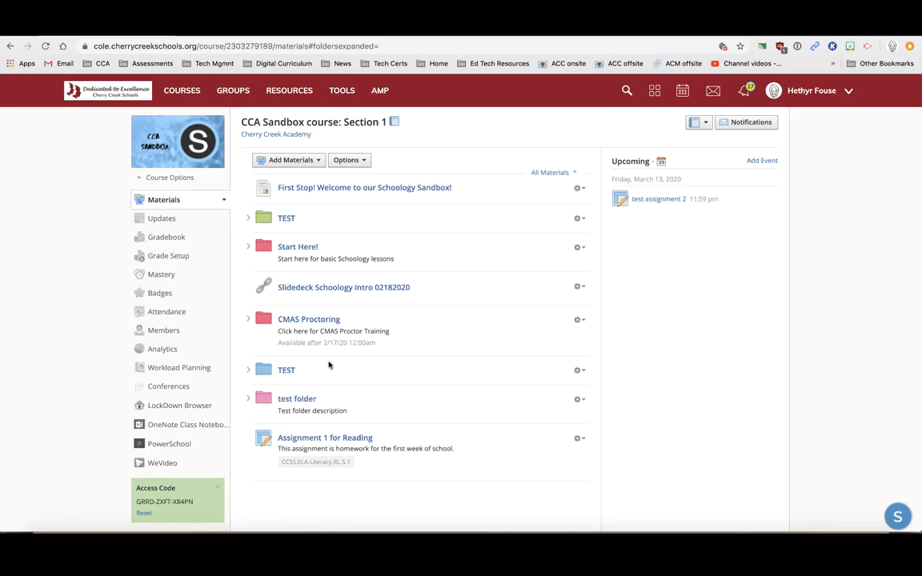
Create an assignment with a description and attached Drive file inside the blue TEST folder
{"action": "left_click", "coordinate": [287, 370]}
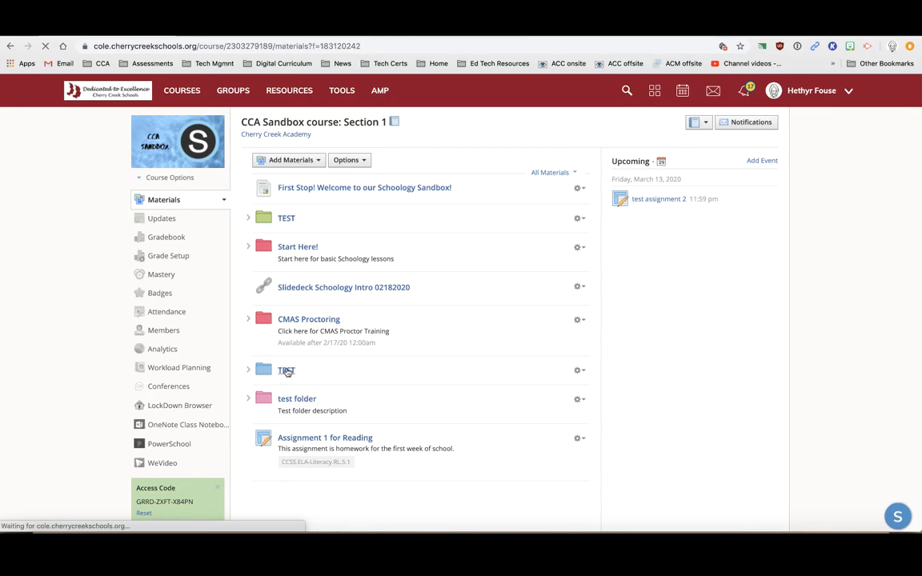
{"action": "left_click", "coordinate": [284, 168]}
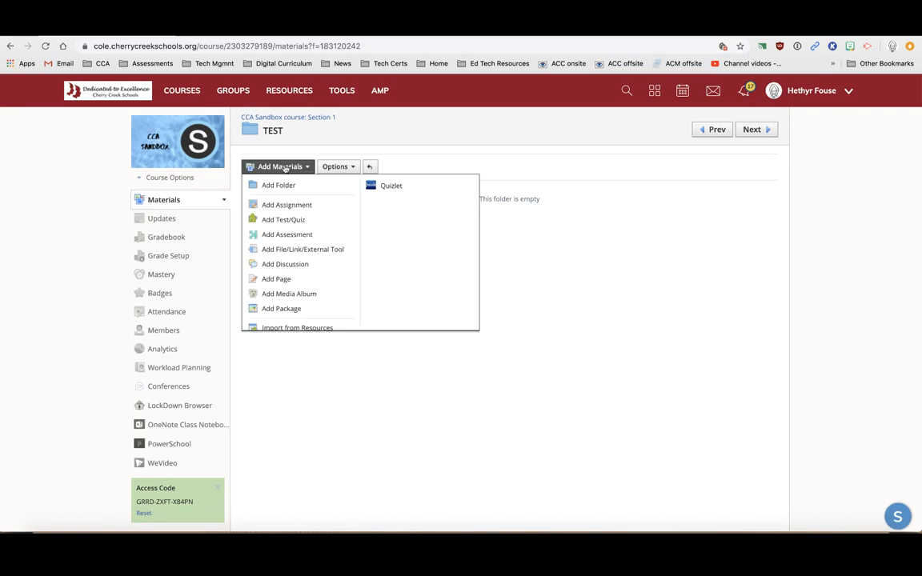
{"action": "left_click", "coordinate": [266, 190]}
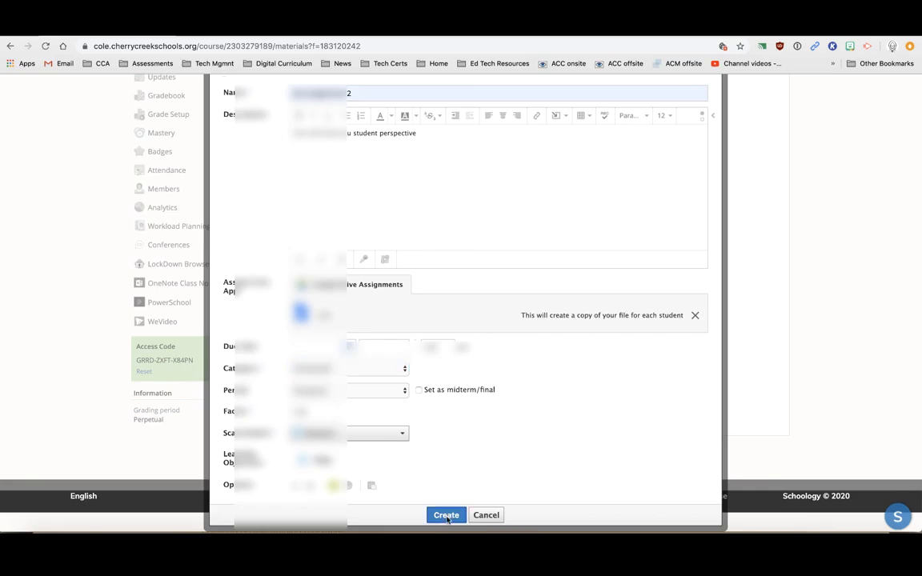
{"action": "left_click", "coordinate": [445, 515]}
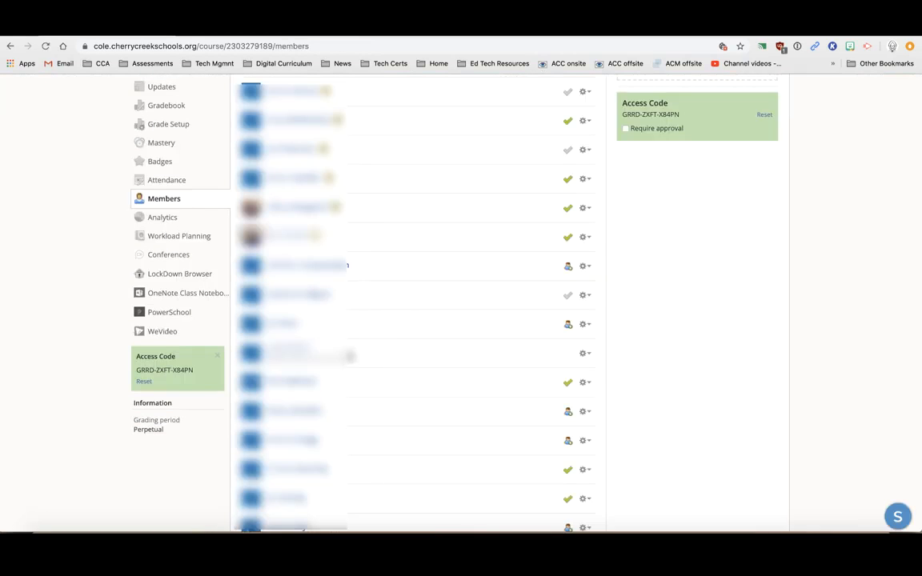
Preview the CCA Sandbox course as the selected student from the Members list
{"action": "left_click", "coordinate": [586, 354]}
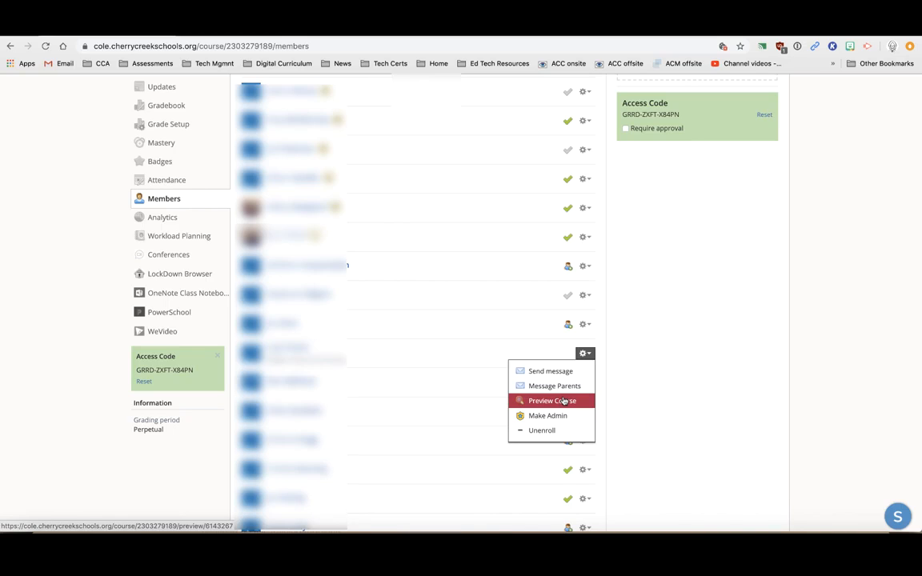
{"action": "left_click", "coordinate": [563, 400]}
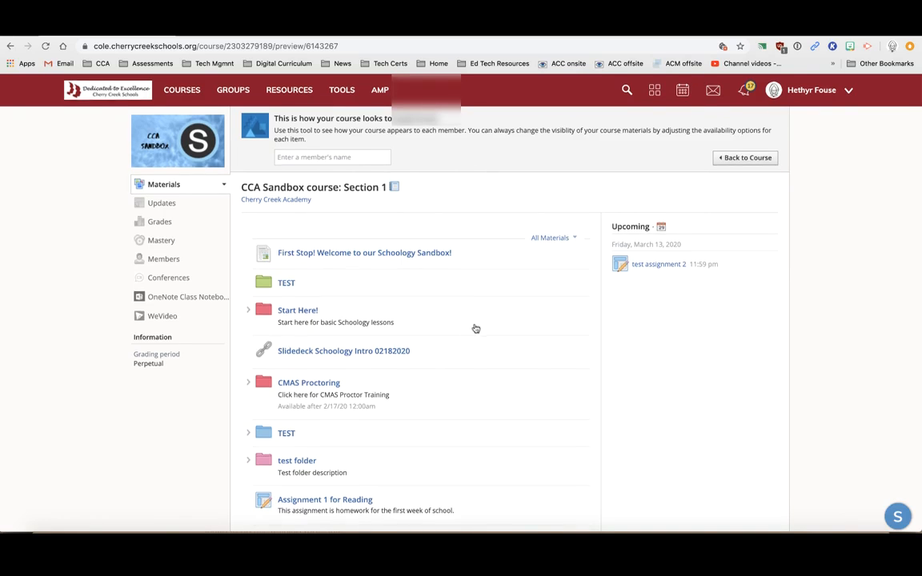
In the student preview, open test assignment 2 inside the TEST folder
{"action": "scroll", "coordinate": [475, 328], "scroll_direction": "down", "scroll_amount": 2}
{"action": "scroll", "coordinate": [475, 328], "scroll_direction": "up", "scroll_amount": 1}
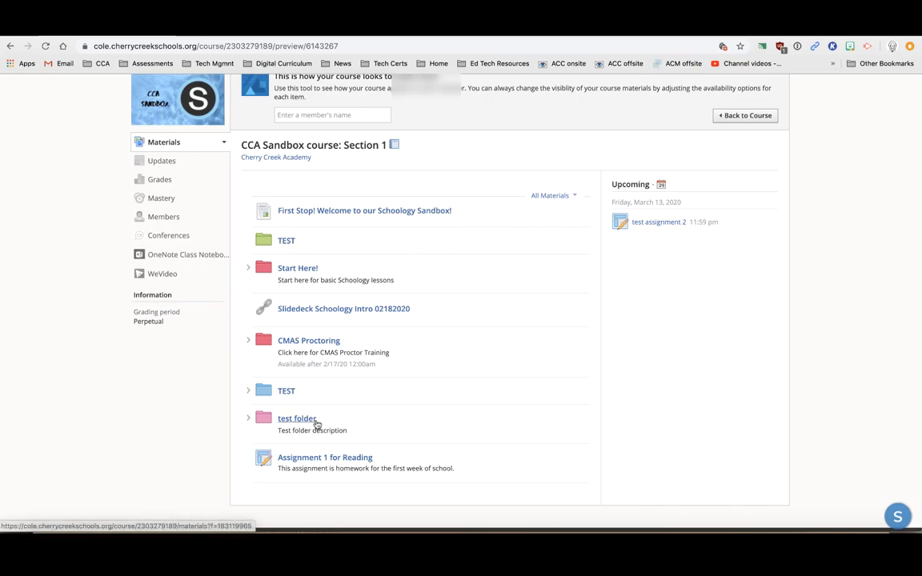
{"action": "left_click", "coordinate": [286, 391]}
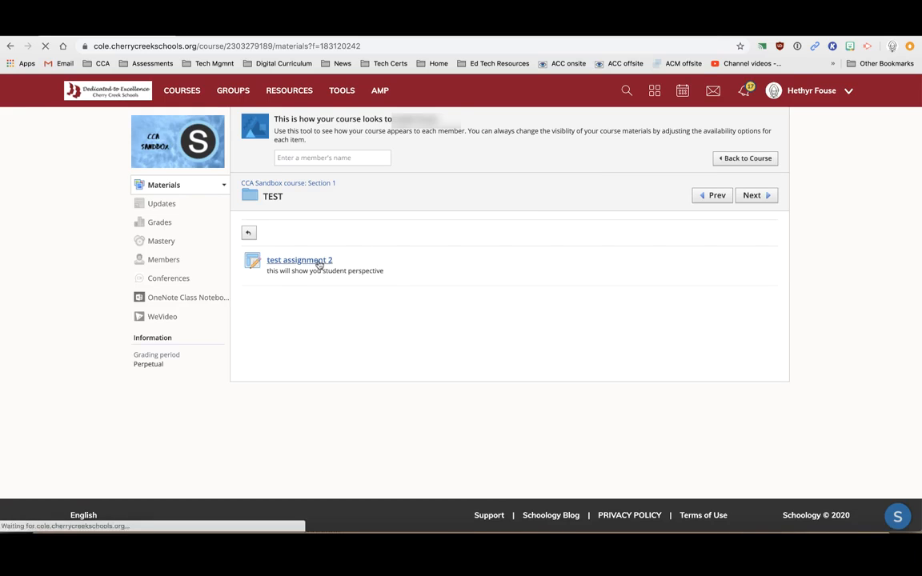
{"action": "left_click", "coordinate": [319, 262]}
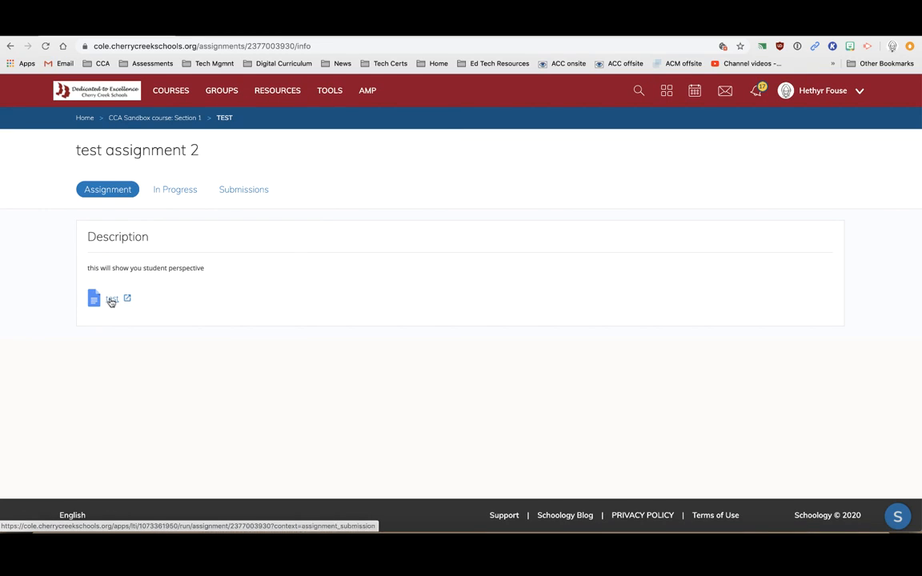
View the attached test document, then go back through the TEST folder to the course
{"action": "left_click", "coordinate": [112, 301]}
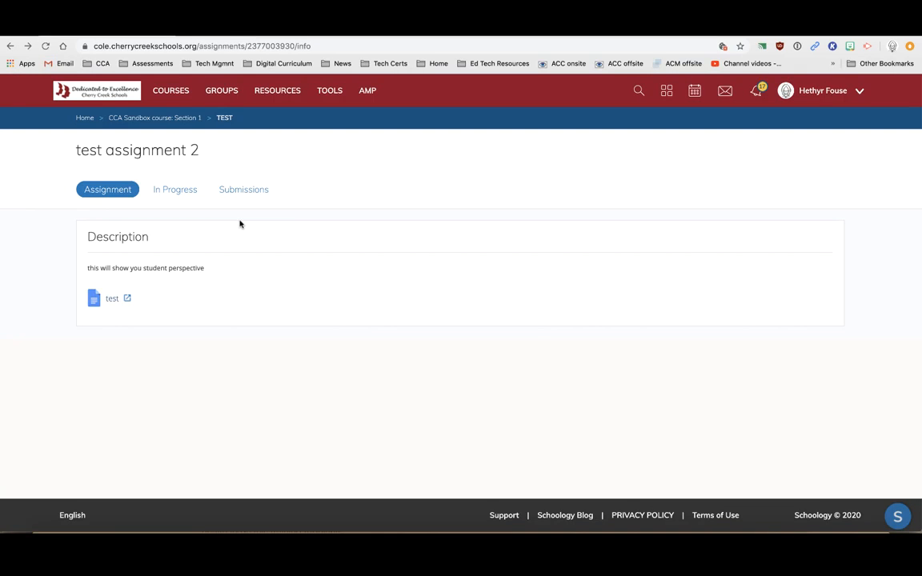
{"action": "left_click", "coordinate": [224, 119]}
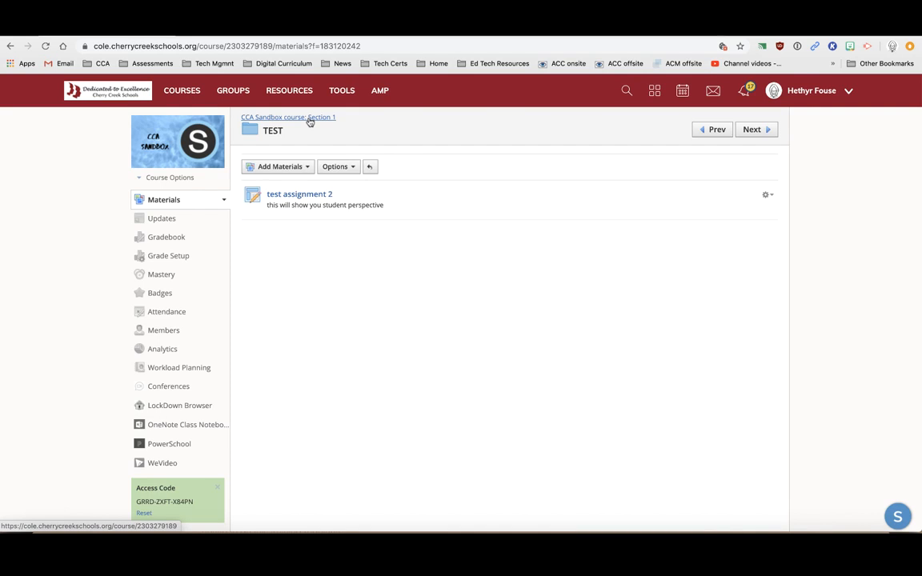
{"action": "left_click", "coordinate": [311, 120]}
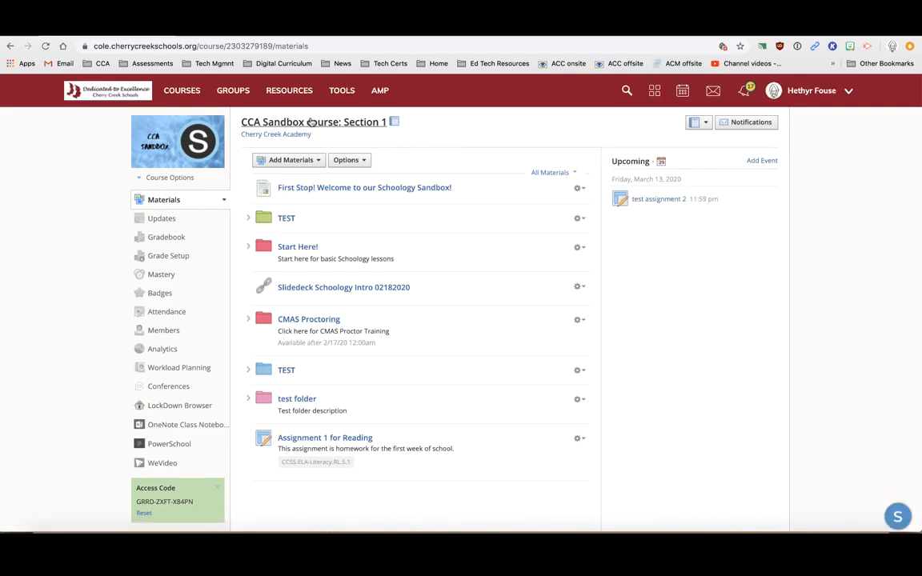
Reload the CCA Sandbox course: Section 1 materials page
{"action": "left_click", "coordinate": [344, 126]}
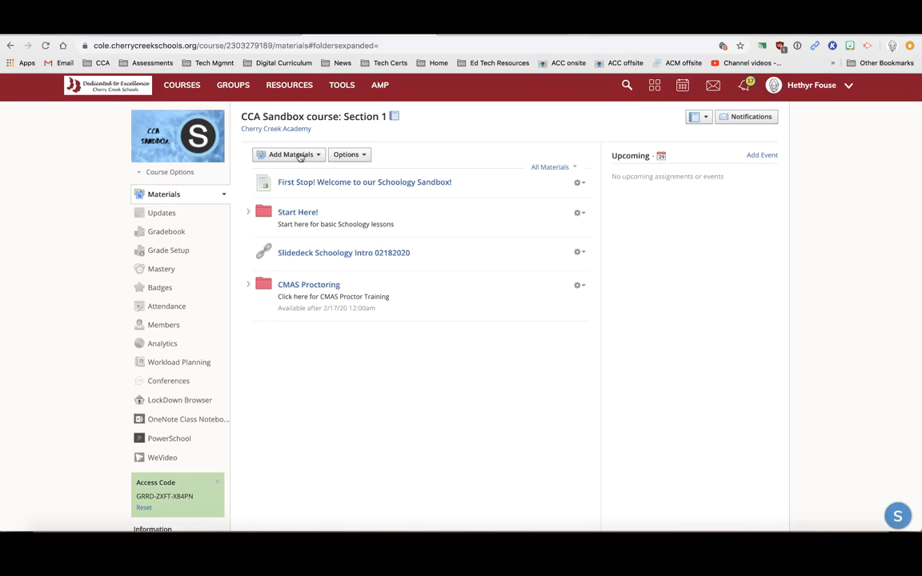
Create a 100-point assignment named 'test', individually assigned to one student
{"action": "left_click", "coordinate": [300, 156]}
{"action": "left_click", "coordinate": [305, 176]}
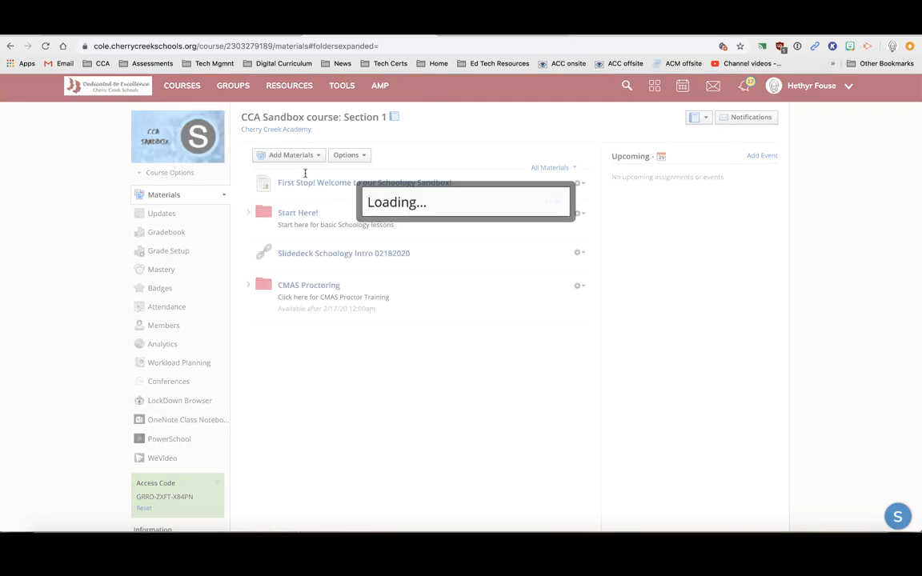
{"action": "type", "text": "test"}
{"action": "key", "text": "Tab"}
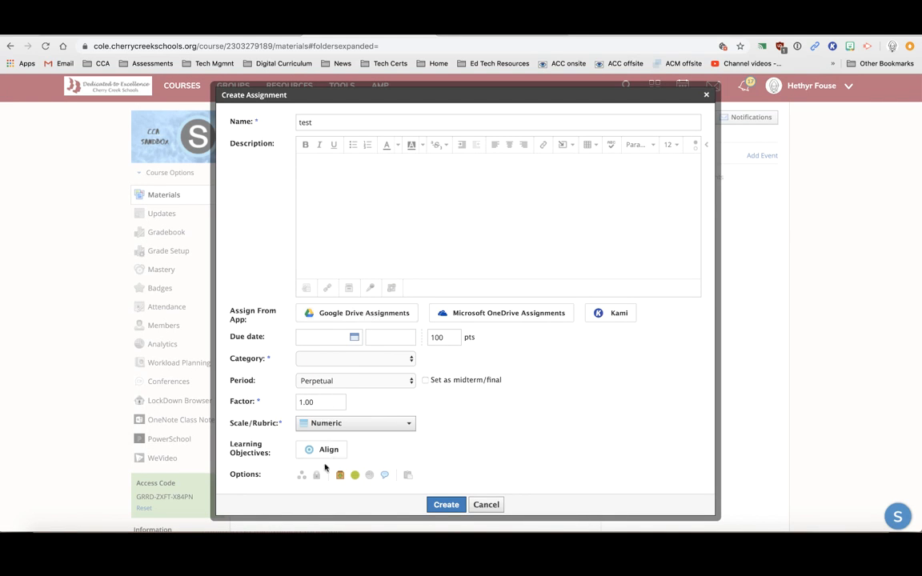
{"action": "left_click", "coordinate": [301, 479]}
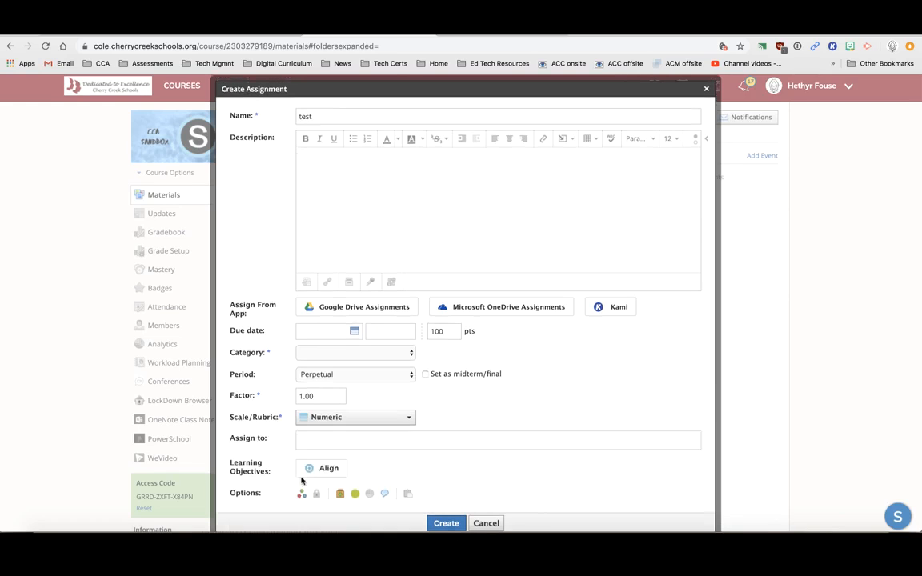
{"action": "left_click", "coordinate": [328, 439]}
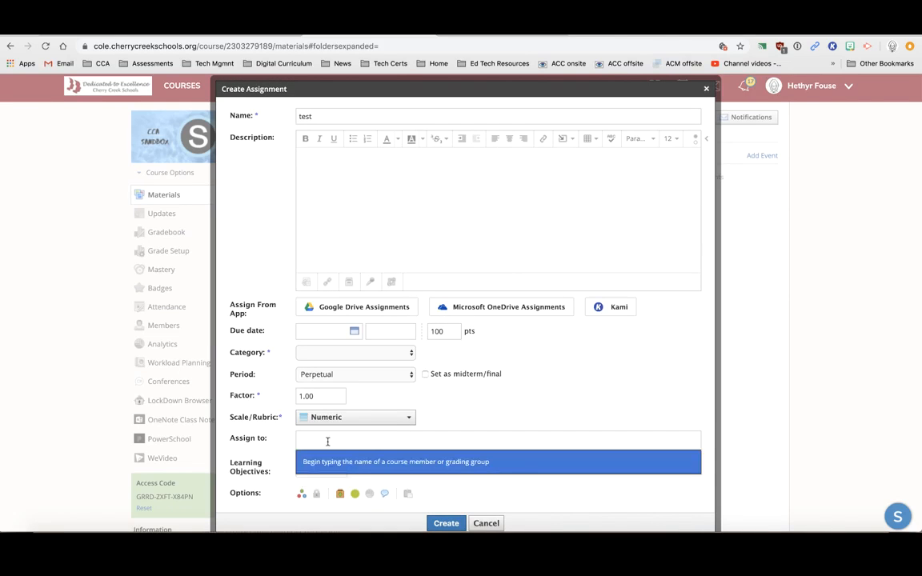
{"action": "scroll", "coordinate": [327, 442], "scroll_direction": "down", "scroll_amount": 2}
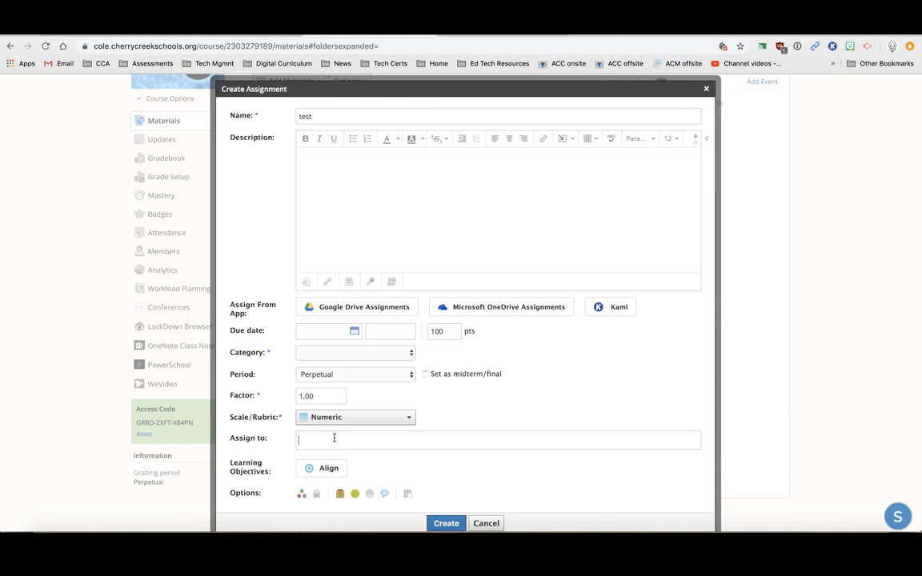
{"action": "left_click", "coordinate": [334, 437]}
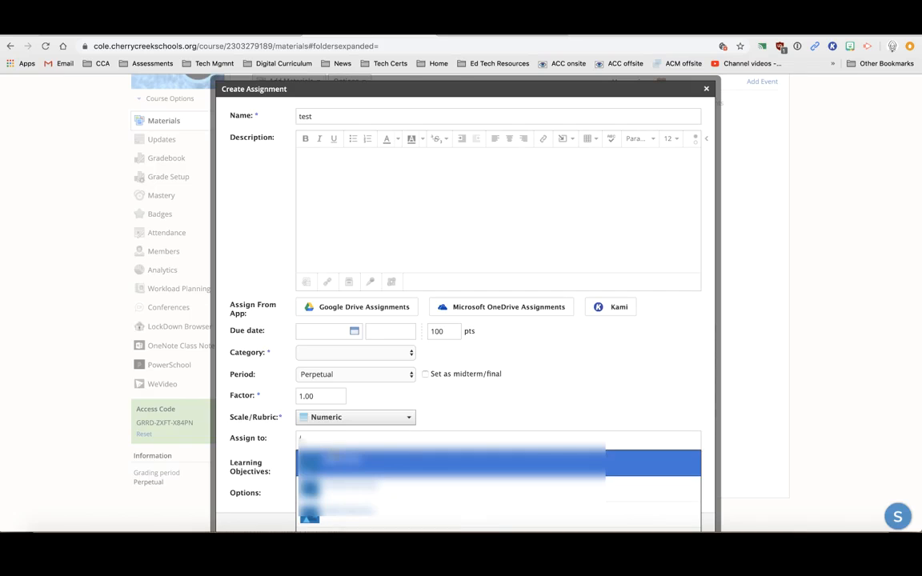
{"action": "left_click", "coordinate": [277, 445]}
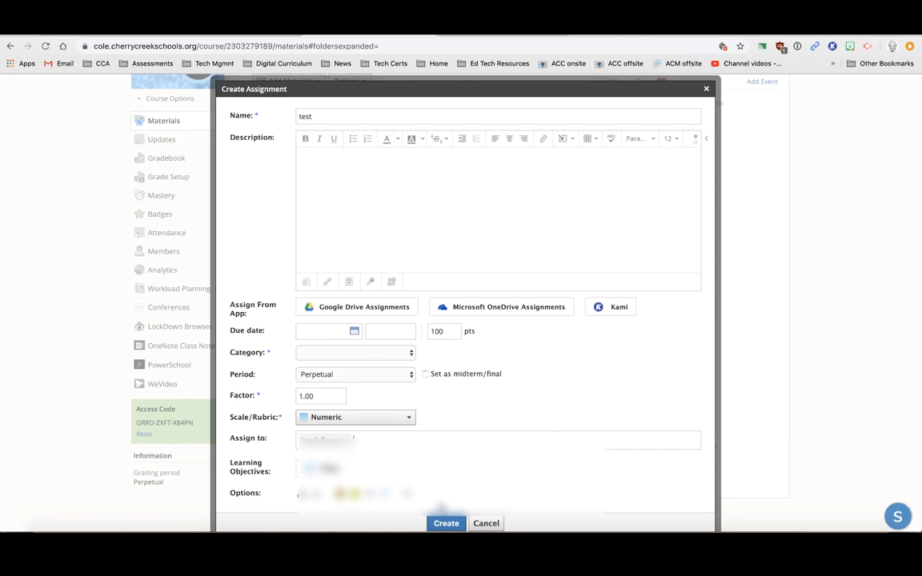
{"action": "left_click", "coordinate": [444, 524]}
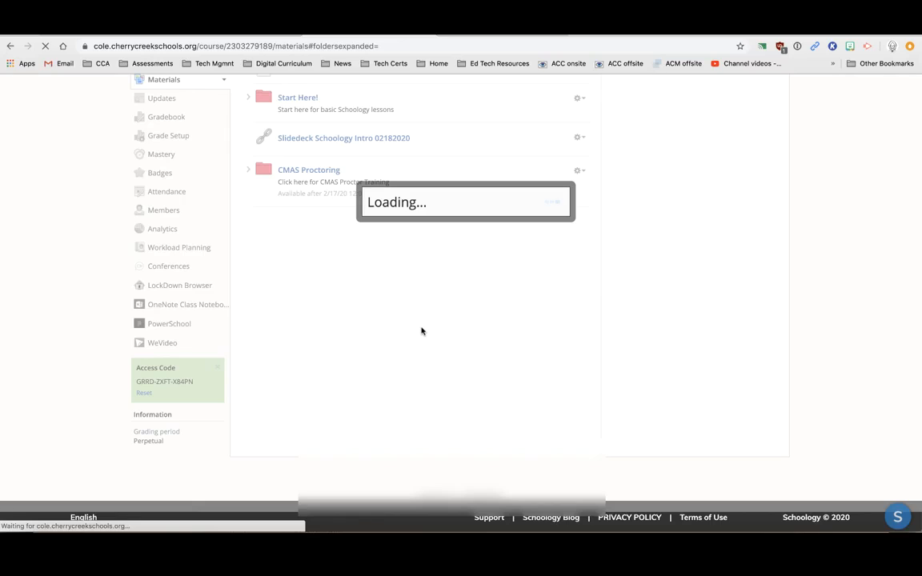
{"action": "scroll", "coordinate": [422, 330], "scroll_direction": "down", "scroll_amount": 3}
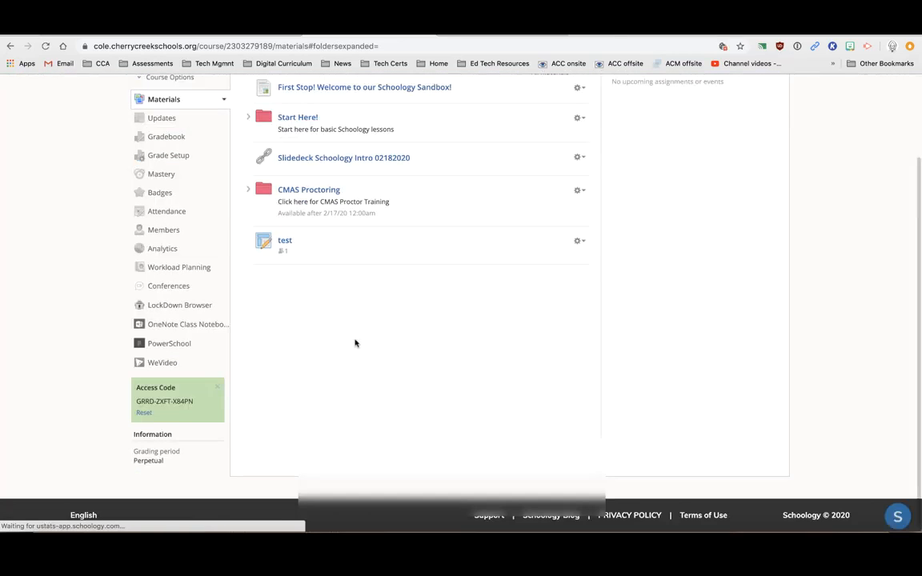
Grade the student 95 on test with a visible 'great job' comment and save
{"action": "left_click", "coordinate": [284, 242]}
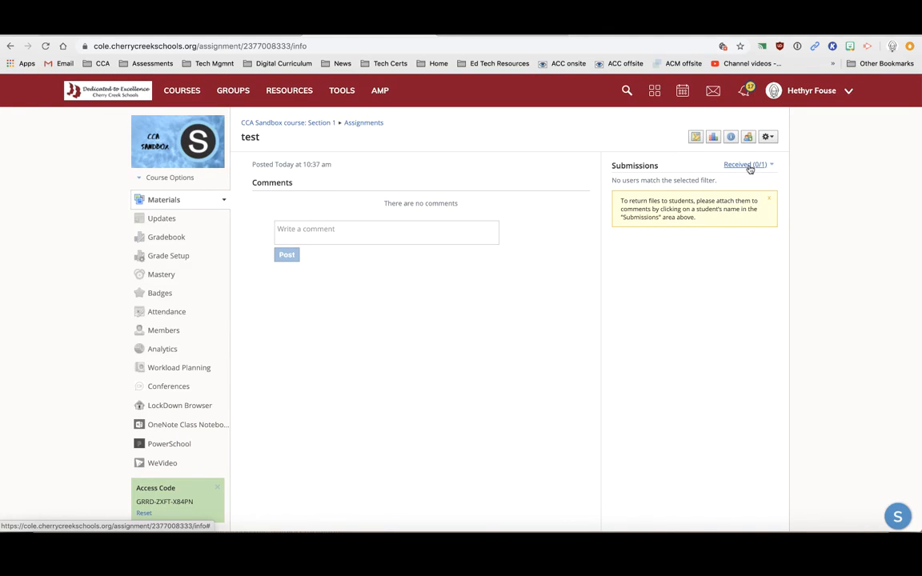
{"action": "left_click", "coordinate": [749, 166]}
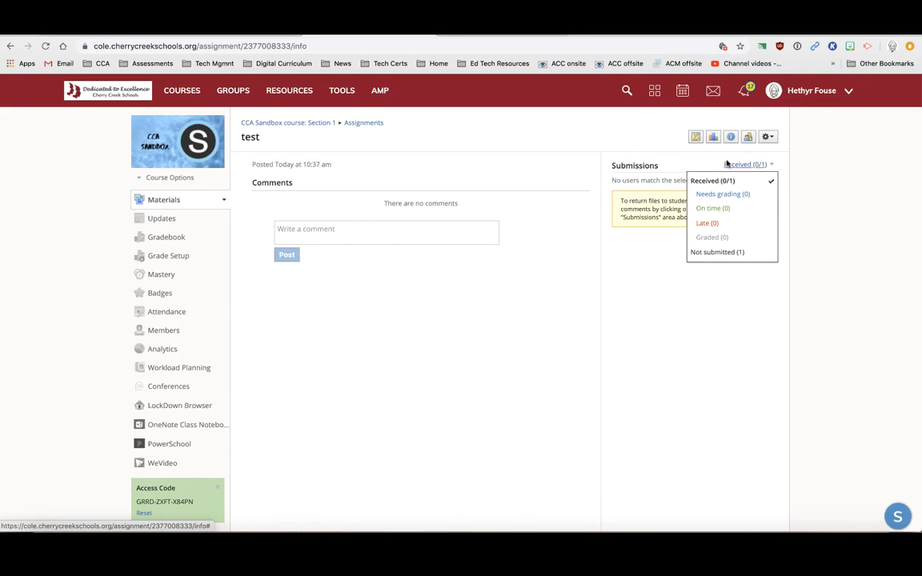
{"action": "left_click", "coordinate": [694, 163]}
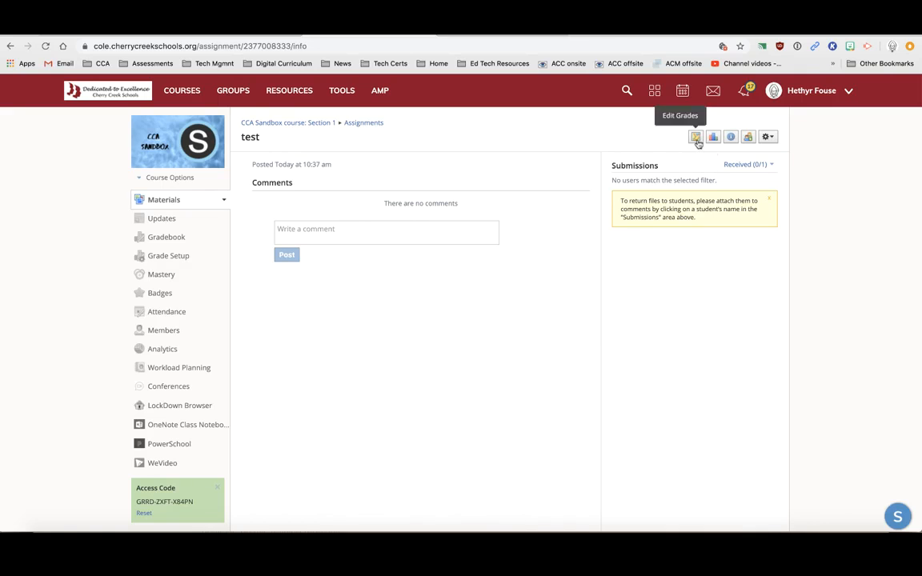
{"action": "left_click", "coordinate": [696, 139]}
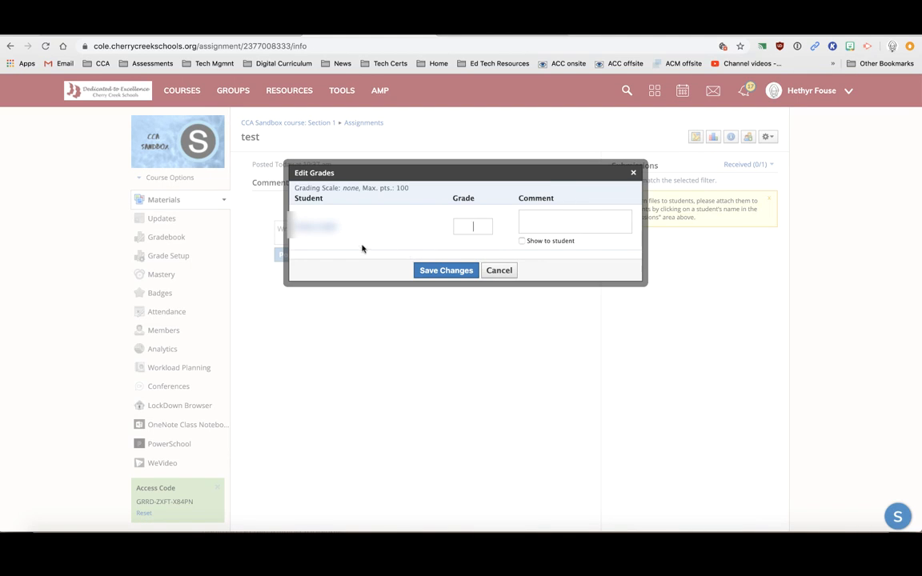
{"action": "type", "text": "95"}
{"action": "left_click", "coordinate": [521, 242]}
{"action": "left_click", "coordinate": [543, 222]}
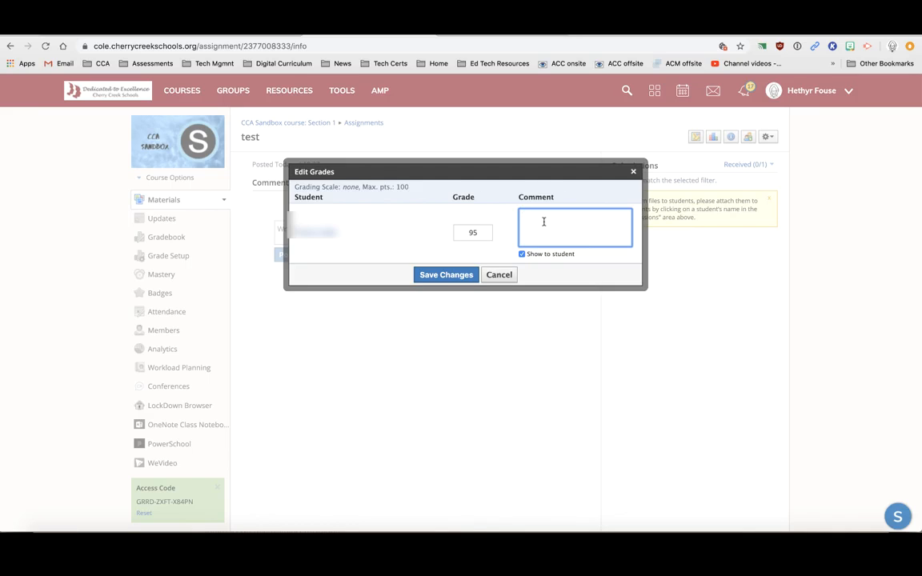
{"action": "type", "text": "great job"}
{"action": "left_click", "coordinate": [449, 275]}
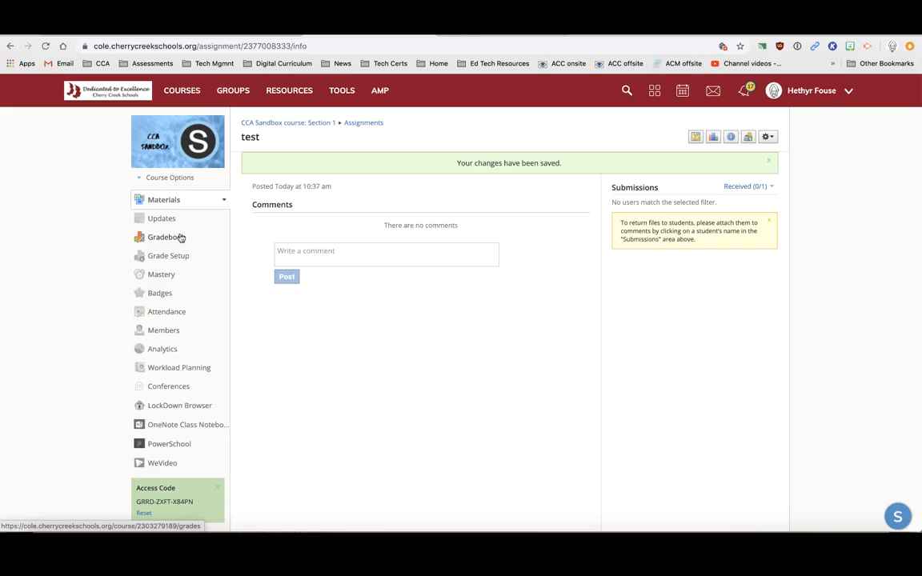
Change the student's test grade from 95 to 93 in the course gradebook
{"action": "left_click", "coordinate": [180, 238]}
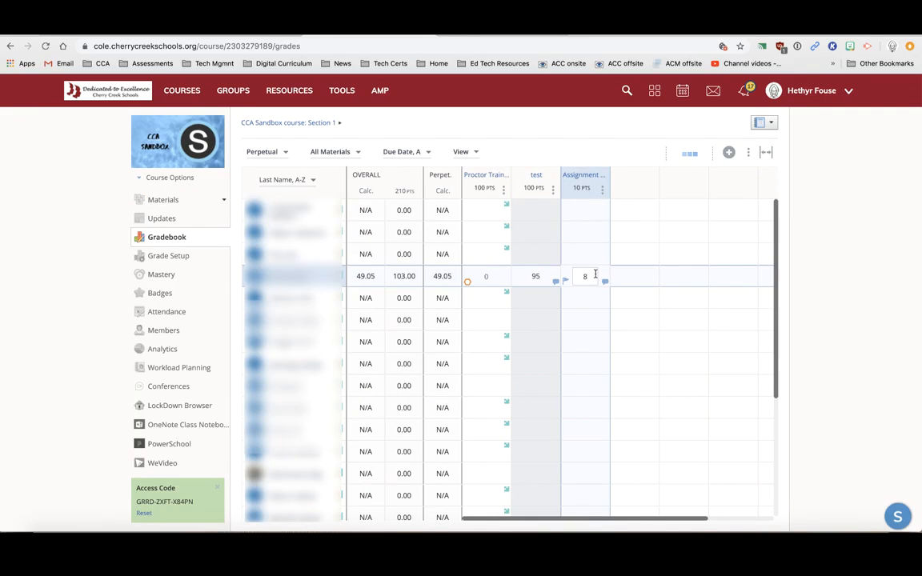
{"action": "left_click", "coordinate": [540, 275]}
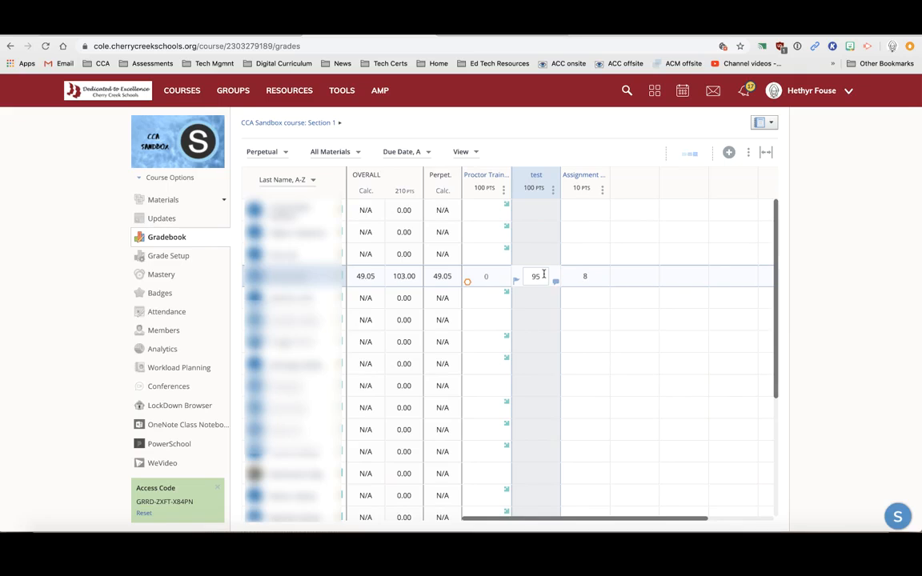
{"action": "double_click", "coordinate": [543, 274]}
{"action": "type", "text": "93"}
{"action": "key", "text": "Return"}
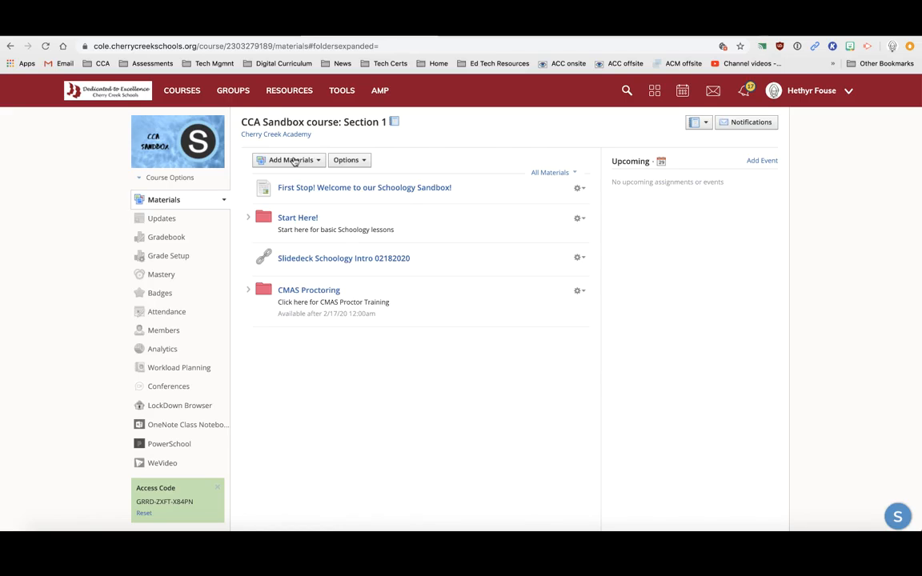
Add a link titled Mangahigh to the Mangahigh login page, individually assigned to one student
{"action": "left_click", "coordinate": [295, 161]}
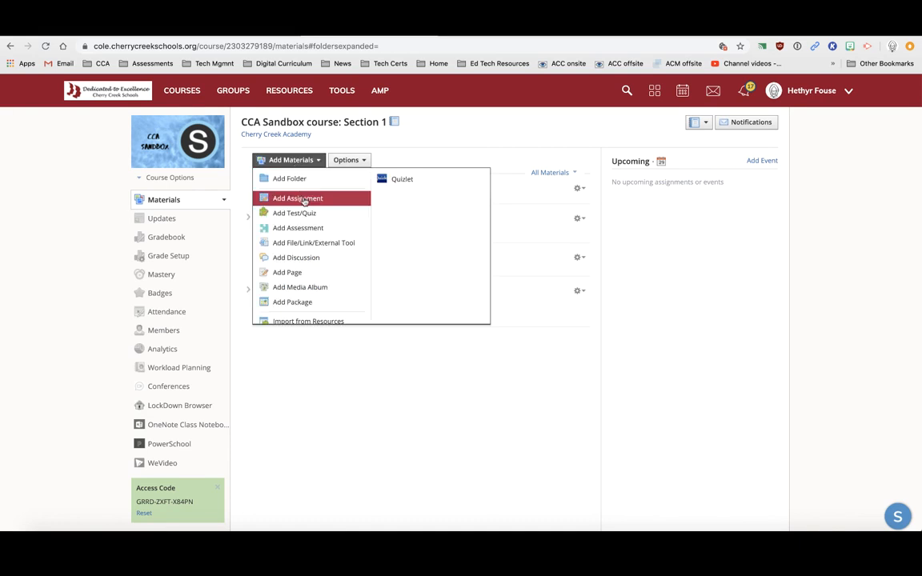
{"action": "left_click", "coordinate": [308, 244]}
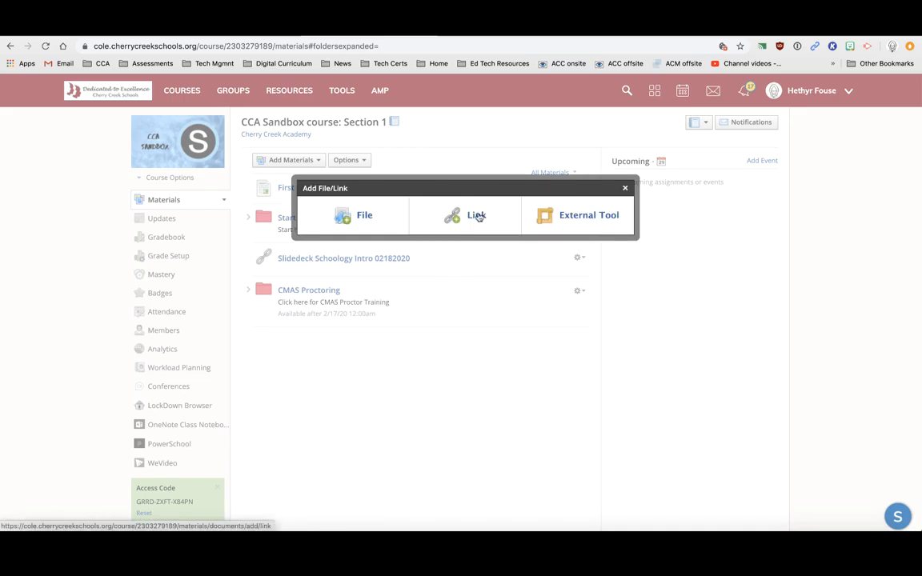
{"action": "left_click", "coordinate": [478, 216]}
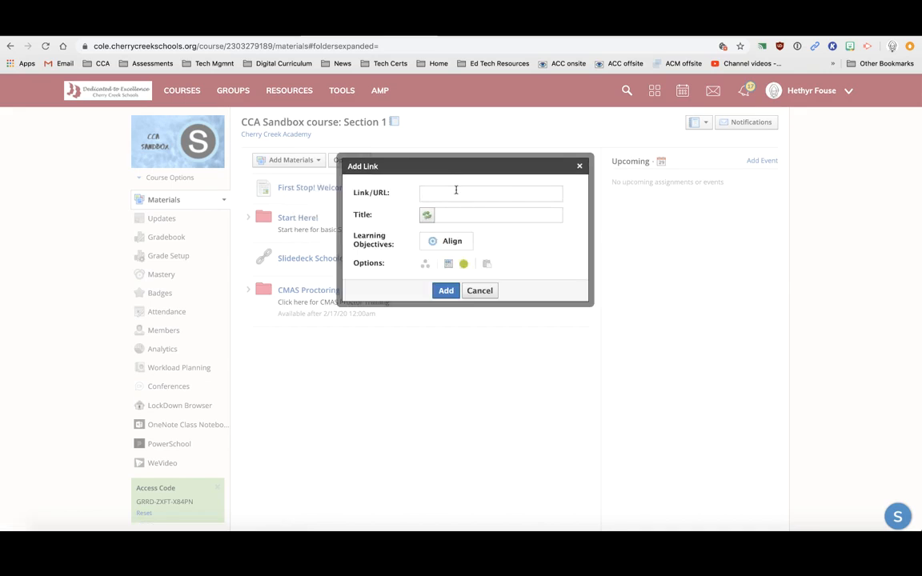
{"action": "type", "text": "https://app.mangahigh.com/en-us/login"}
{"action": "left_click", "coordinate": [460, 215]}
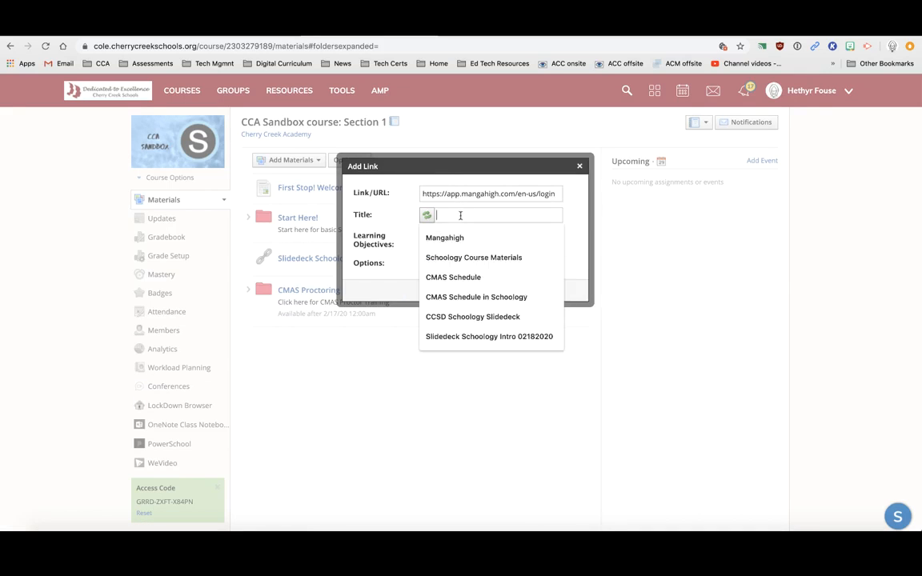
{"action": "left_click", "coordinate": [444, 237]}
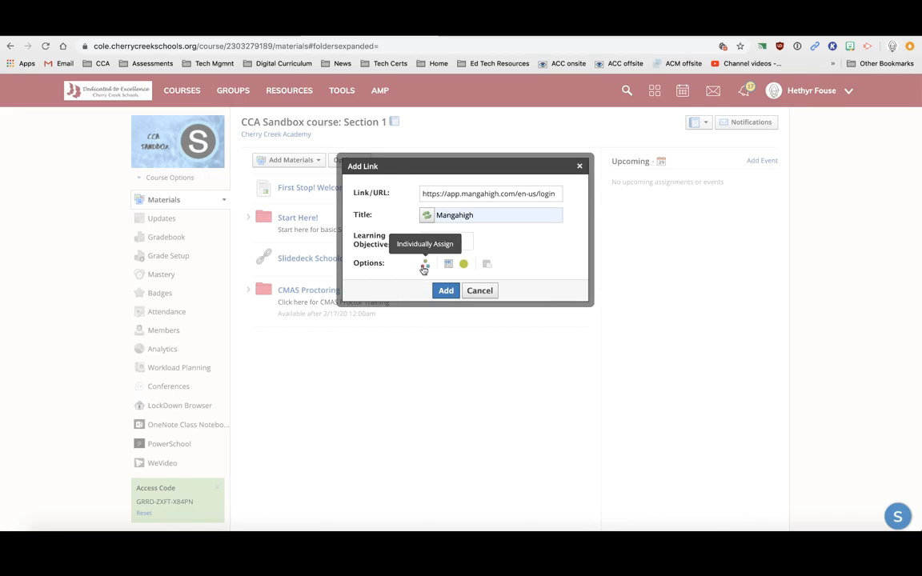
{"action": "left_click", "coordinate": [424, 265]}
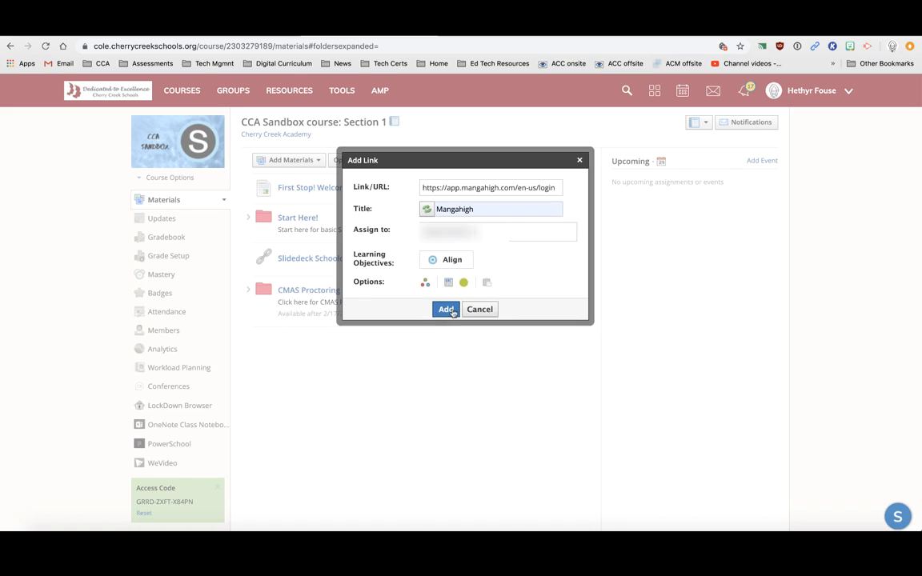
{"action": "left_click", "coordinate": [445, 308]}
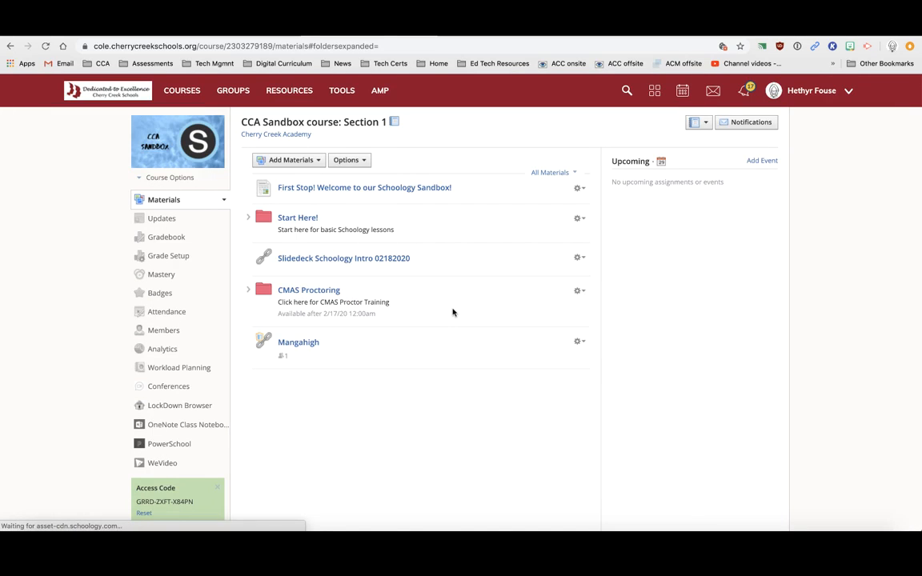
Go back to the slideshow and advance past the Quick overview slide to the Timeline? slide
{"action": "left_click", "coordinate": [300, 345]}
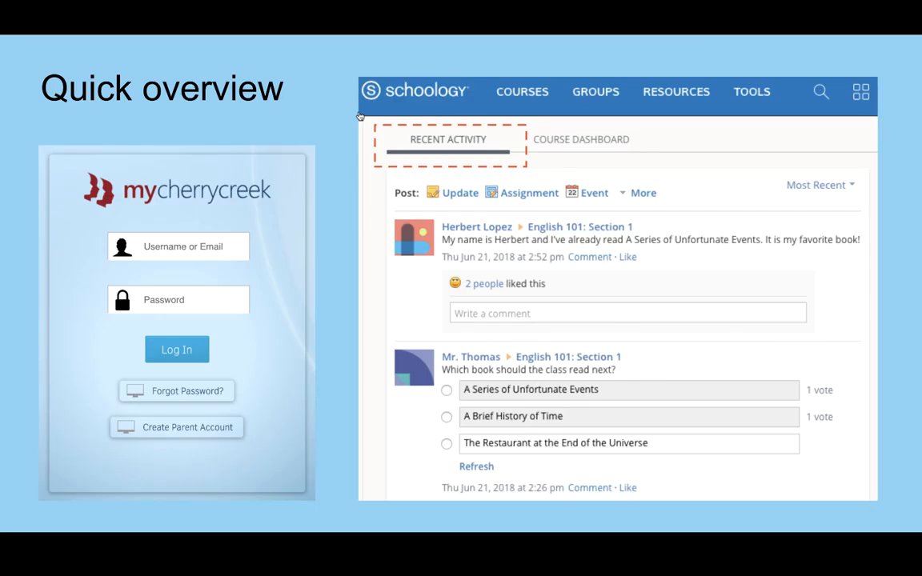
{"action": "key", "text": "Right"}
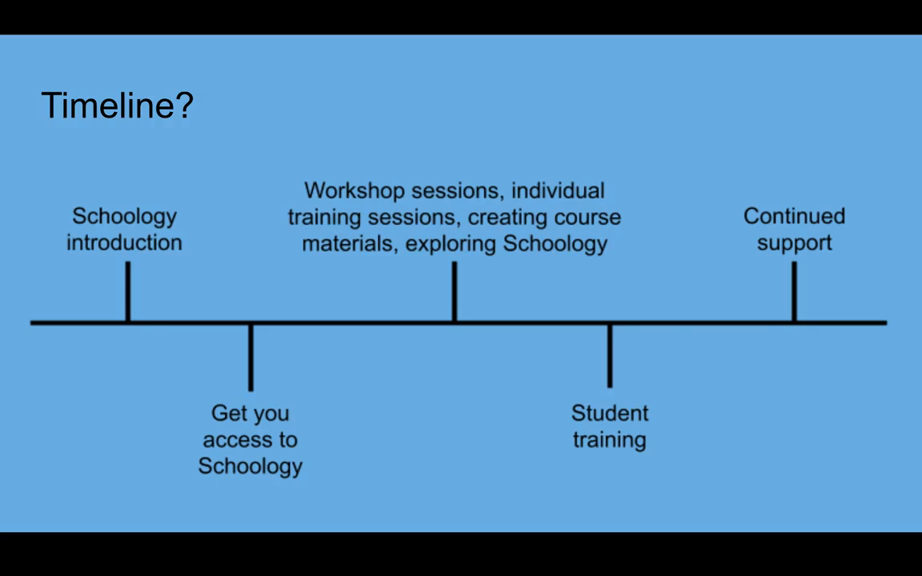